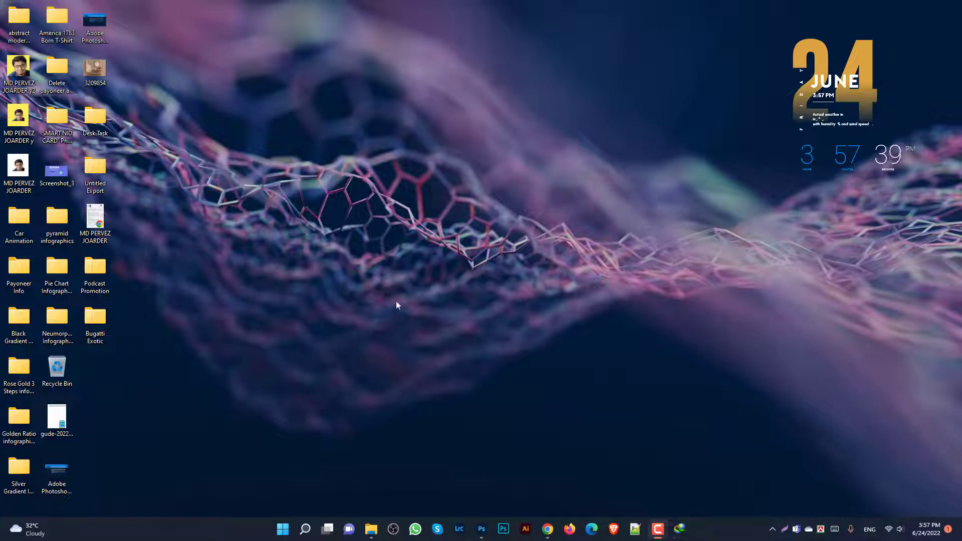
Step: Switch to Photoshop and create a new 1080 x 1080 px document at 300 pixels/inch with a white background
click(481, 529)
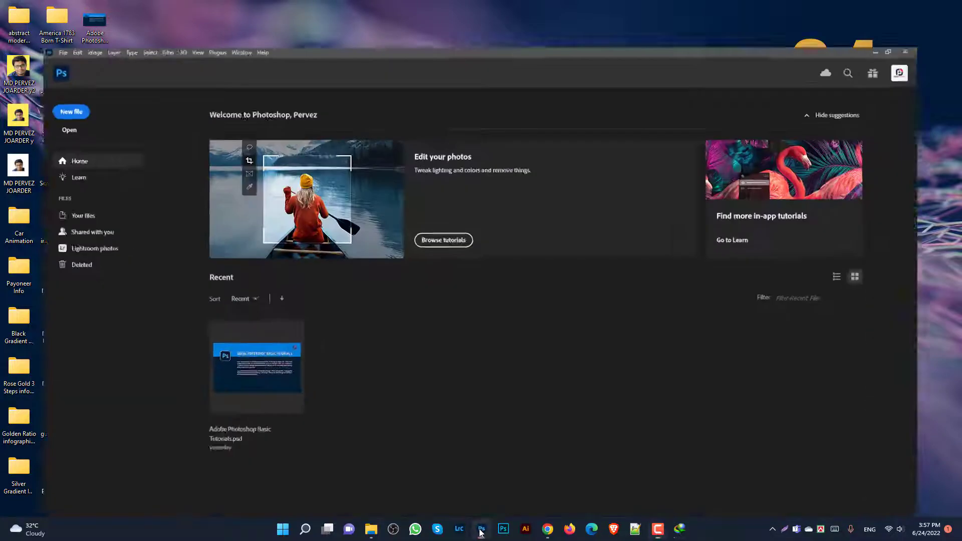
click(22, 6)
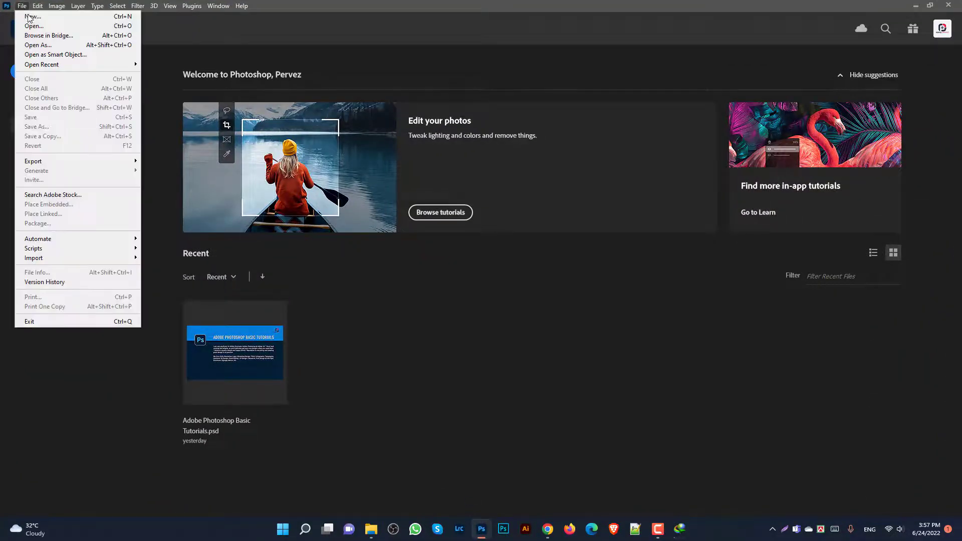
click(25, 19)
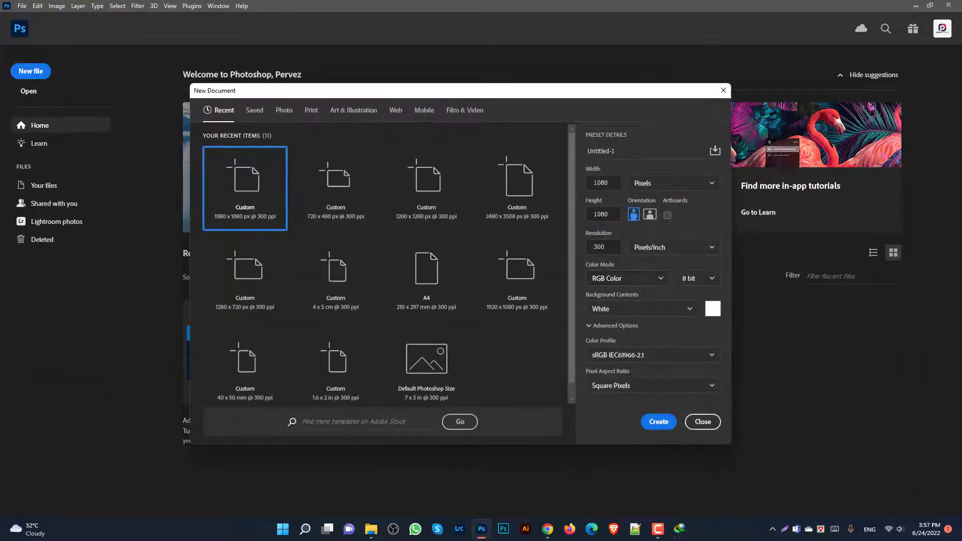
click(604, 215)
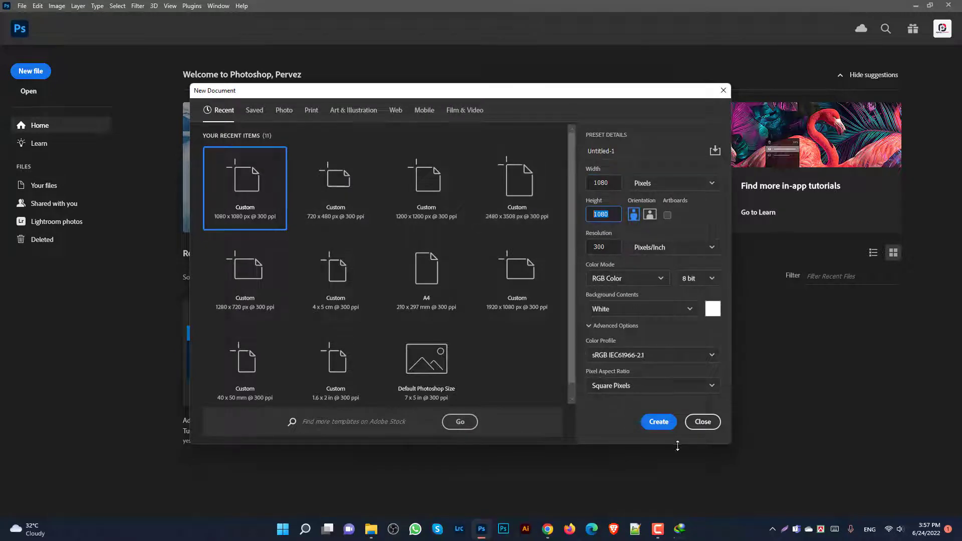
click(659, 421)
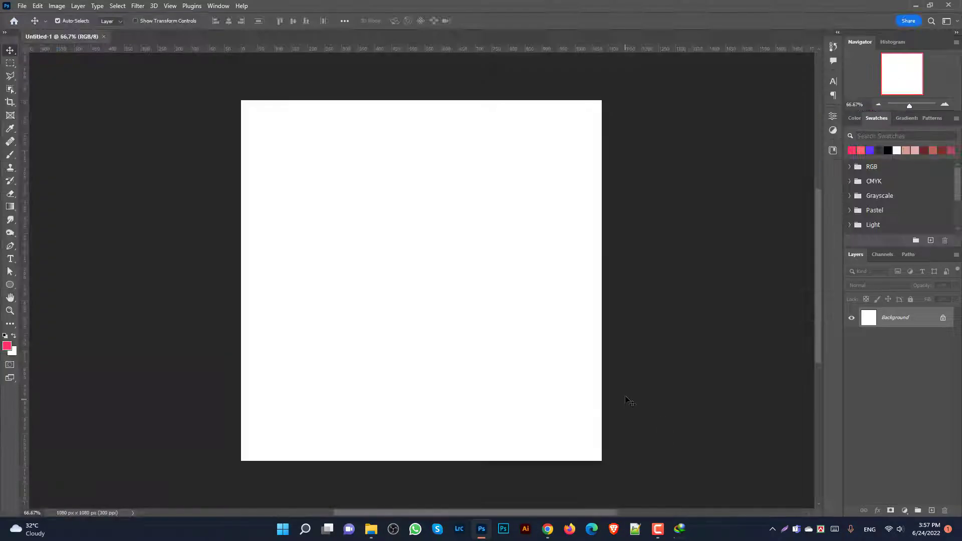
Step: Place the Bugatti Exotic image from the Downloads folder as an embedded object on the canvas
click(23, 6)
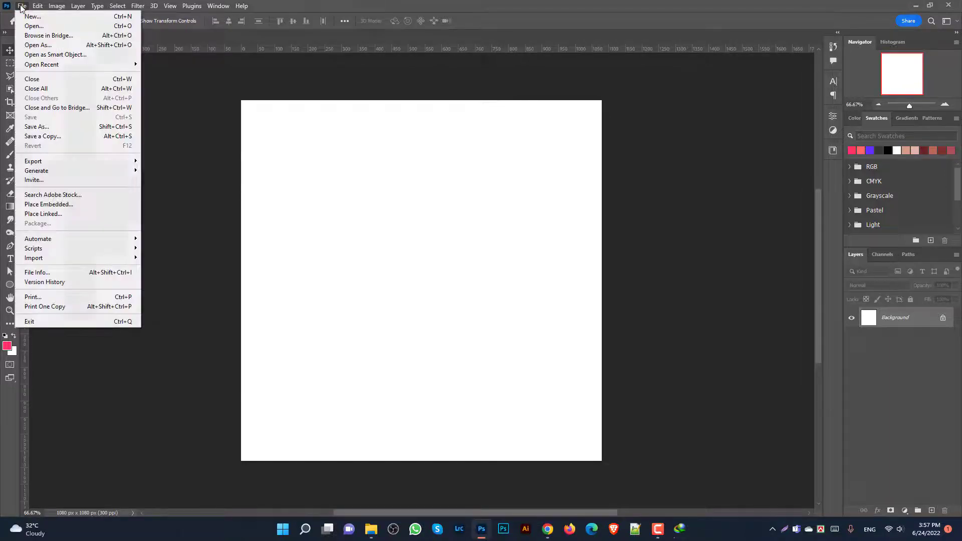
click(91, 206)
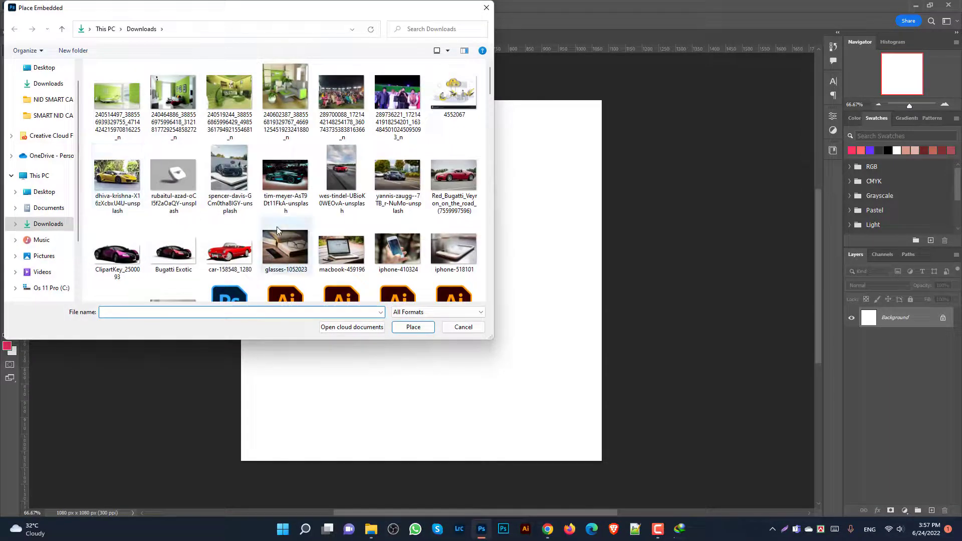
double_click(180, 254)
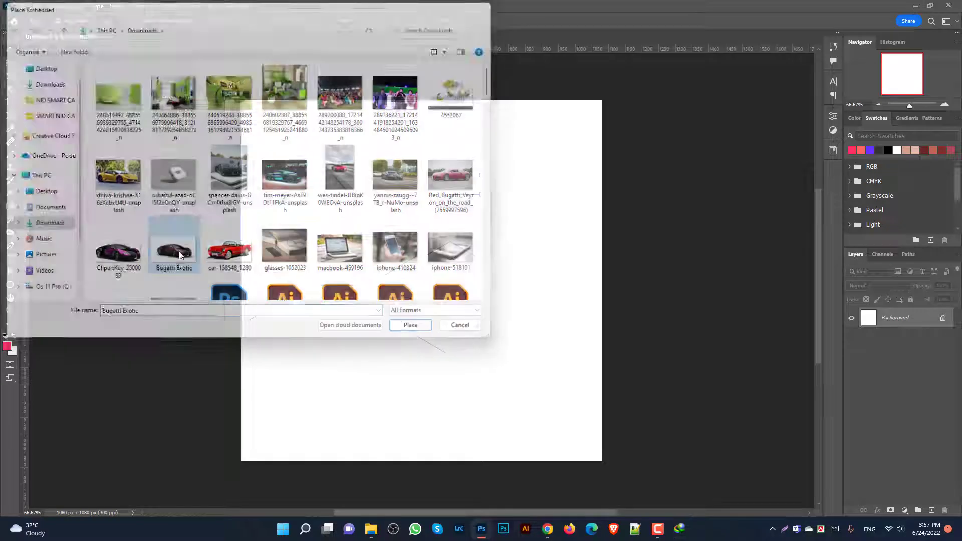
click(497, 21)
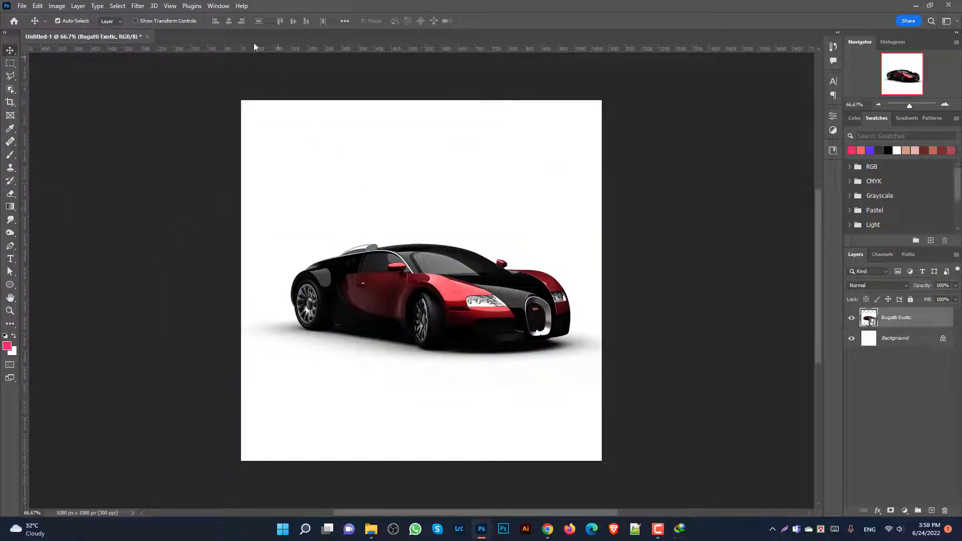
Step: Show the Timeline and create a video timeline for the document
click(221, 6)
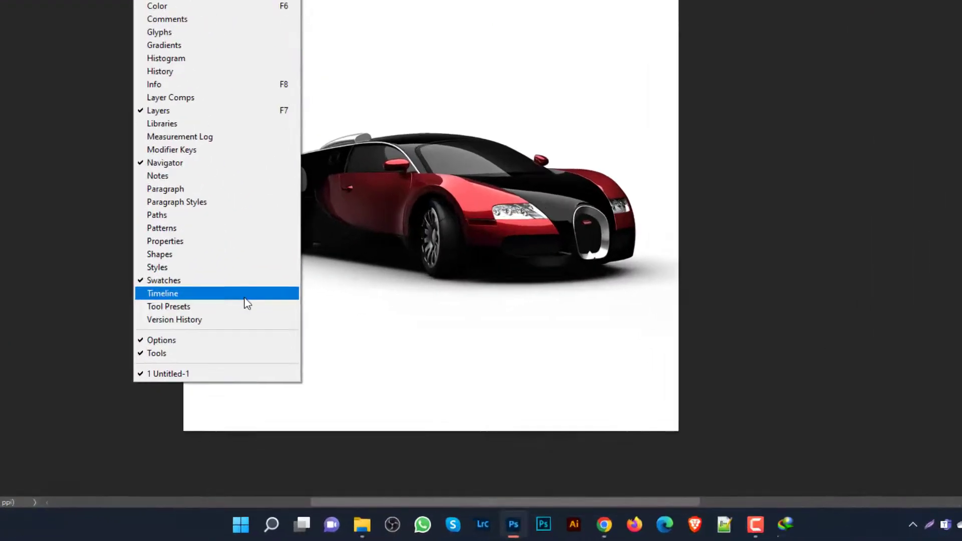
click(245, 296)
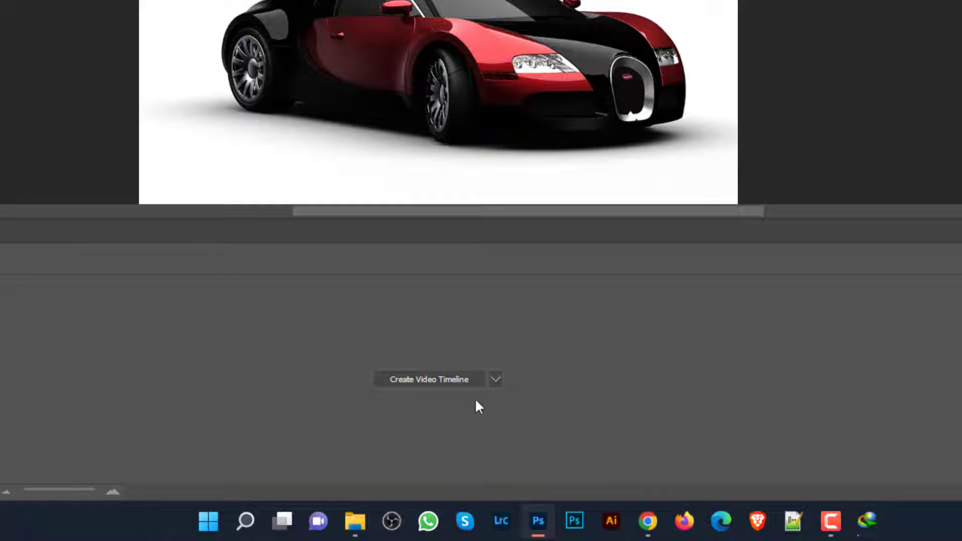
click(497, 377)
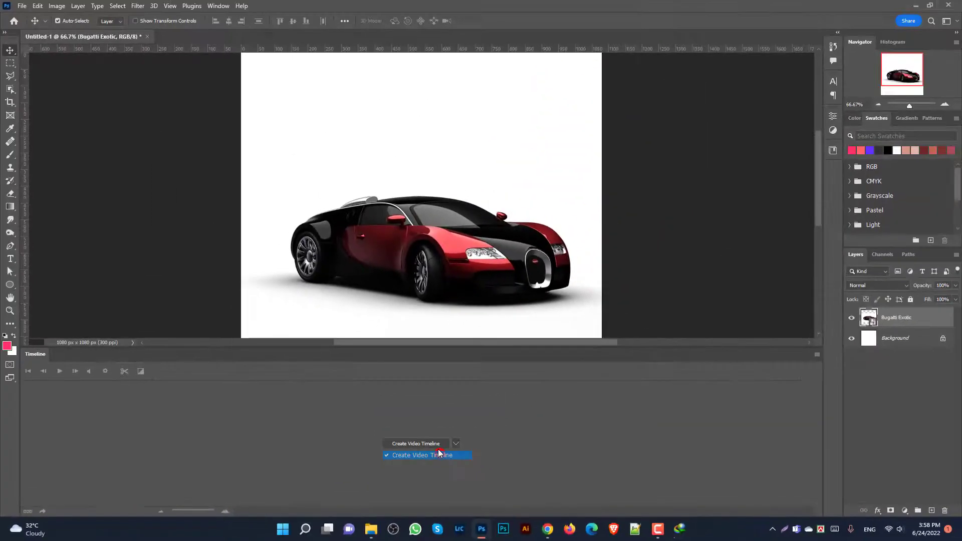
click(451, 399)
click(429, 444)
click(626, 218)
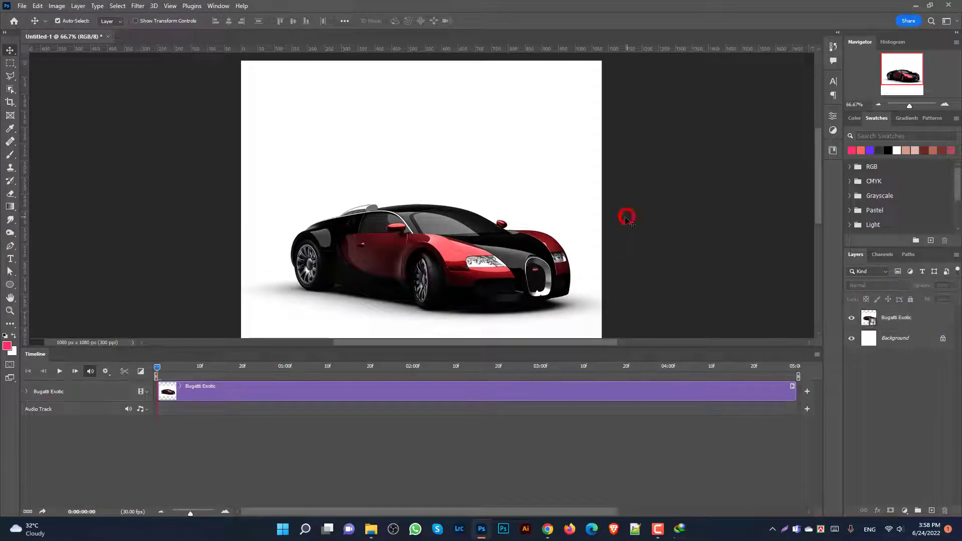
key(ctrl+0)
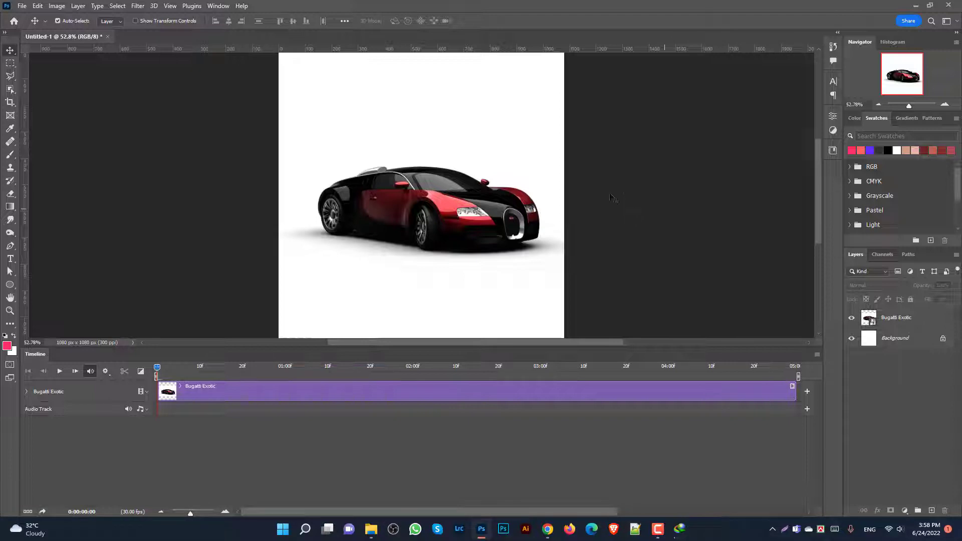
Step: Enlarge the car image proportionally from its centre to about 10.64% so it extends beyond the canvas sides
click(446, 203)
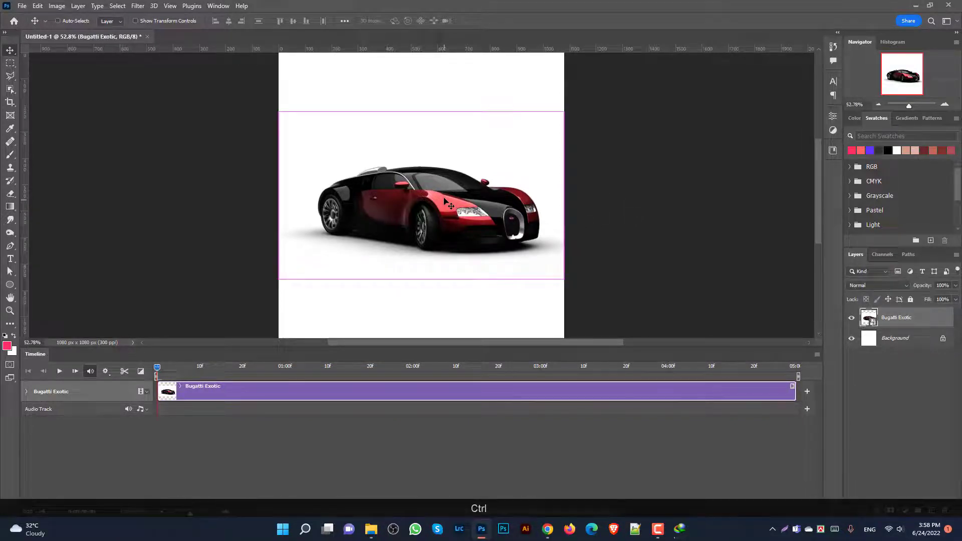
key(ctrl+t)
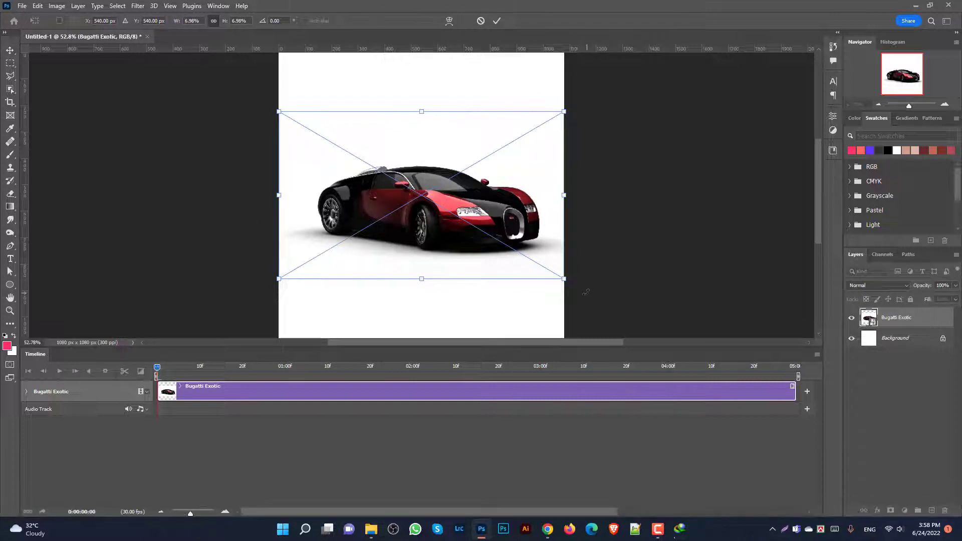
key(alt)
drag(564, 279, 629, 325)
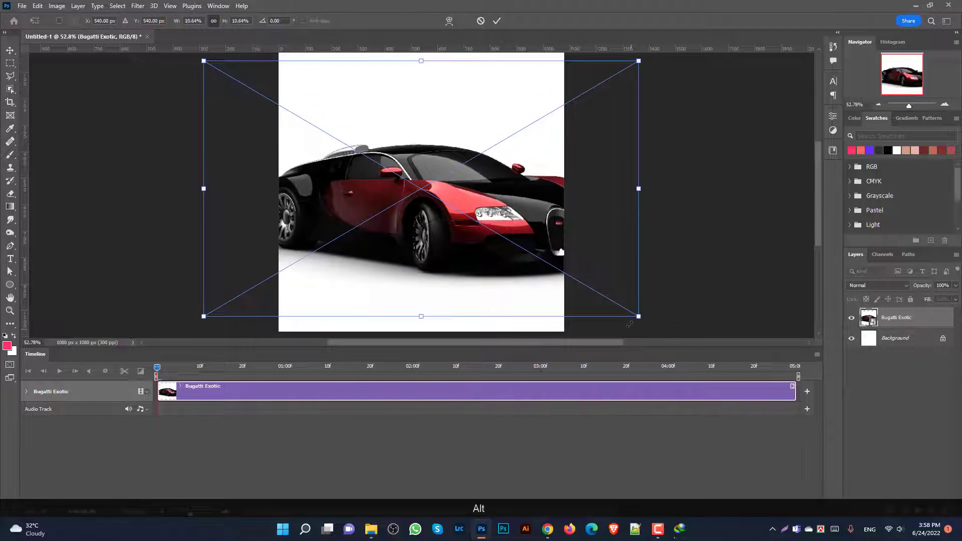
click(497, 20)
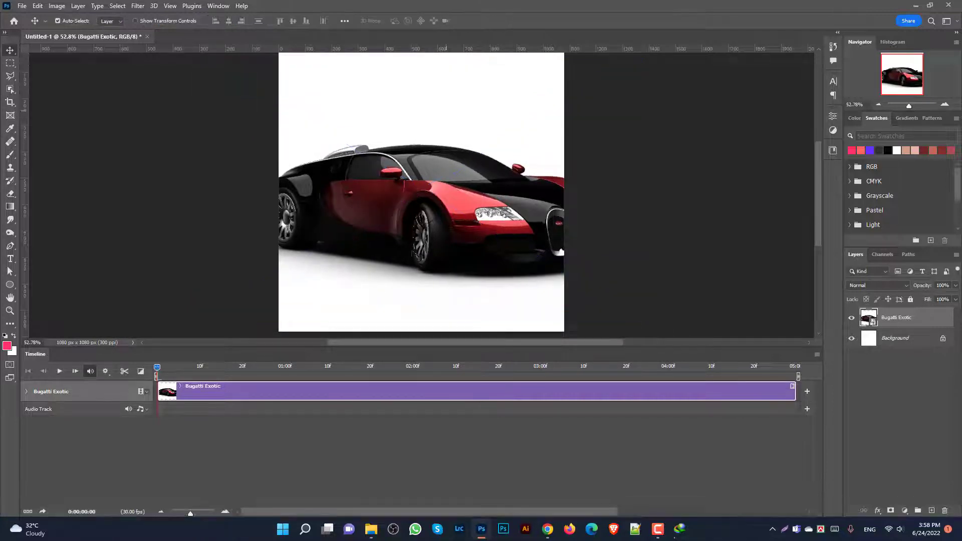
Step: Apply a Zoom motion set to Zoom Out to the Bugatti Exotic clip, turn off Resize to Fill Canvas, and play the animation
right_click(245, 389)
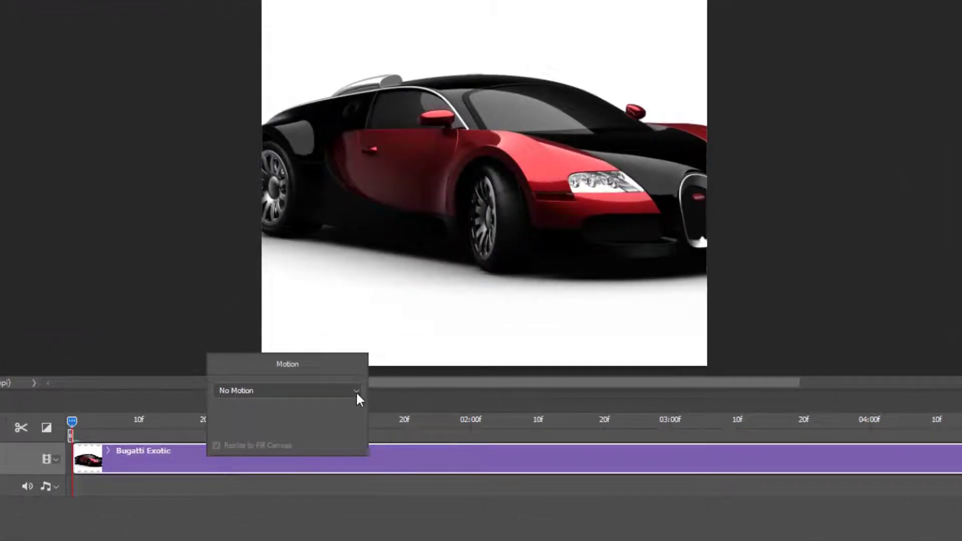
click(355, 392)
click(257, 453)
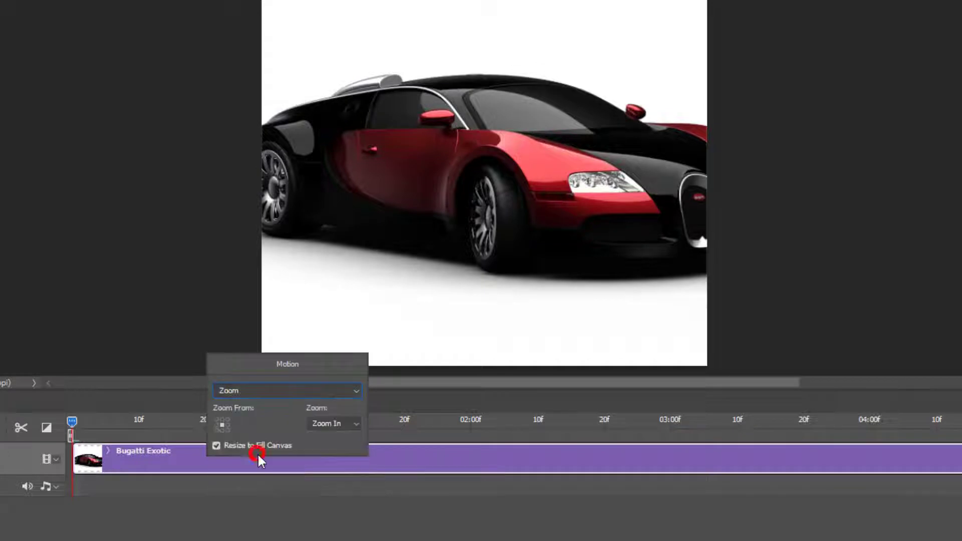
click(351, 425)
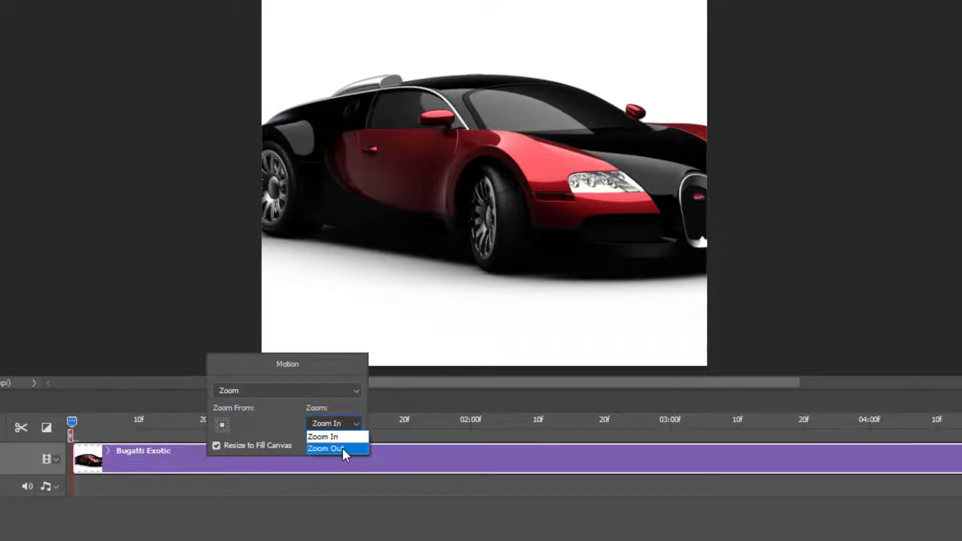
click(341, 447)
click(272, 446)
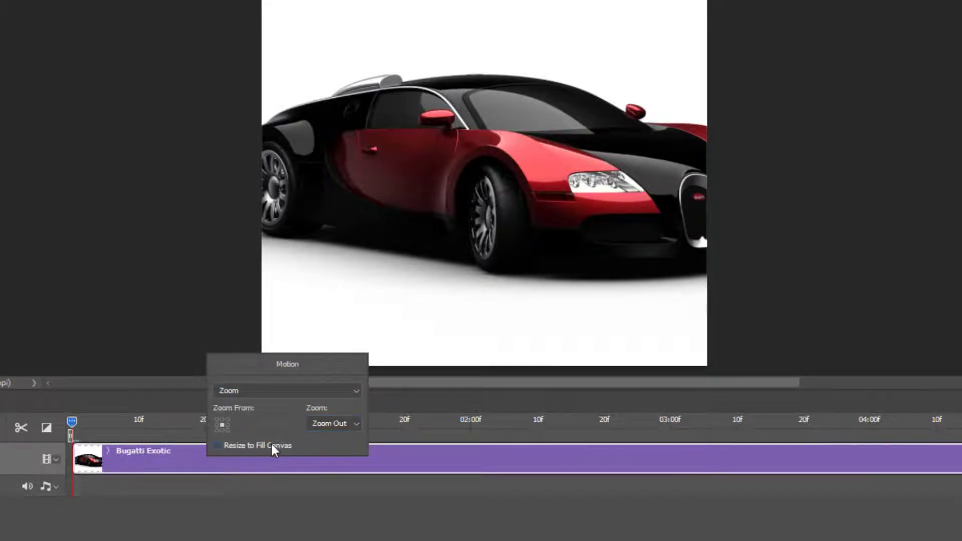
key(Return)
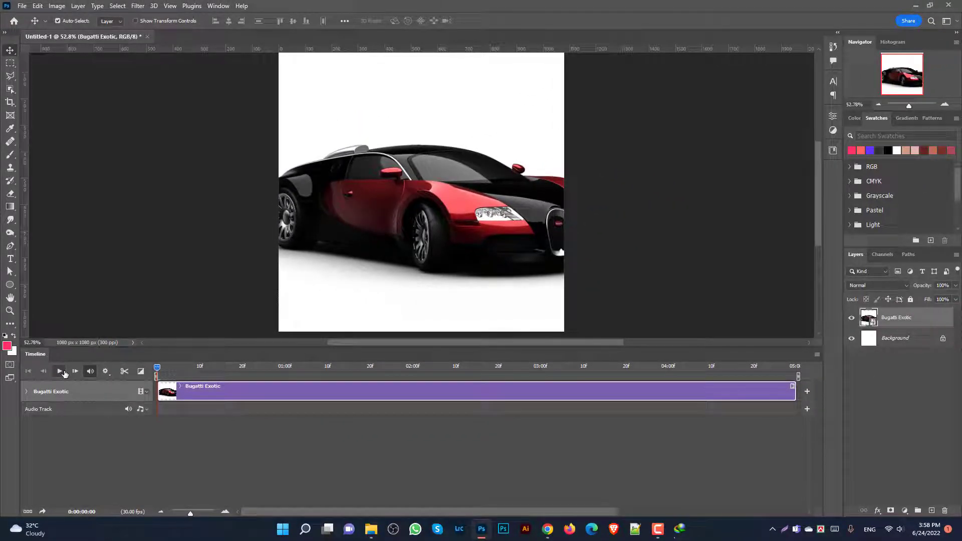
click(59, 371)
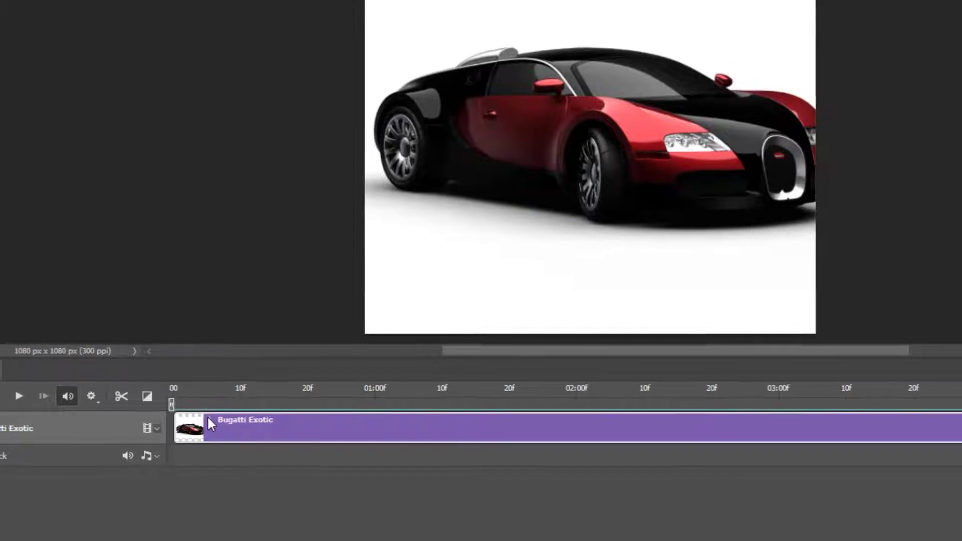
Step: Expand the clip's keyframe tracks and, at 0:00:04:29, scale the car to about 7.04% and reposition it within the canvas
click(208, 421)
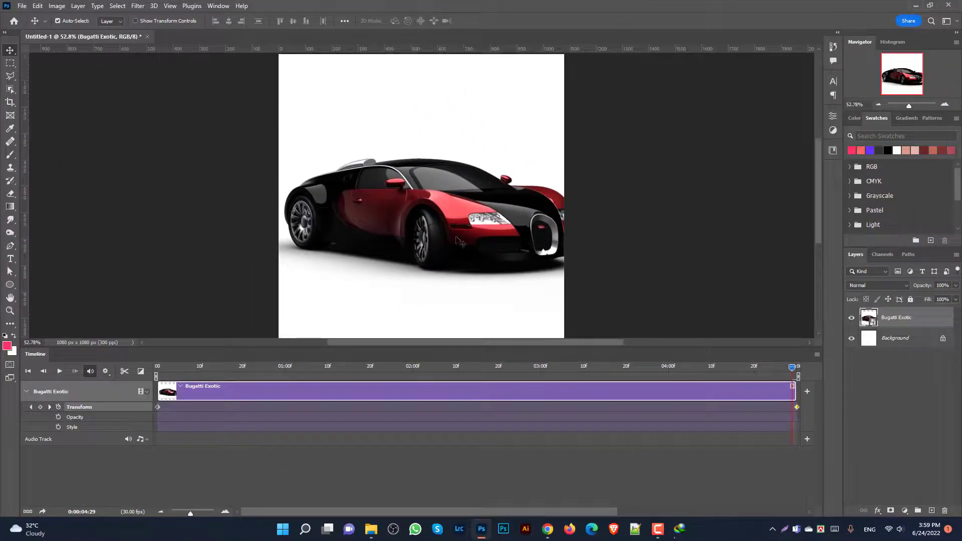
alt+scroll(466, 223, down, 2)
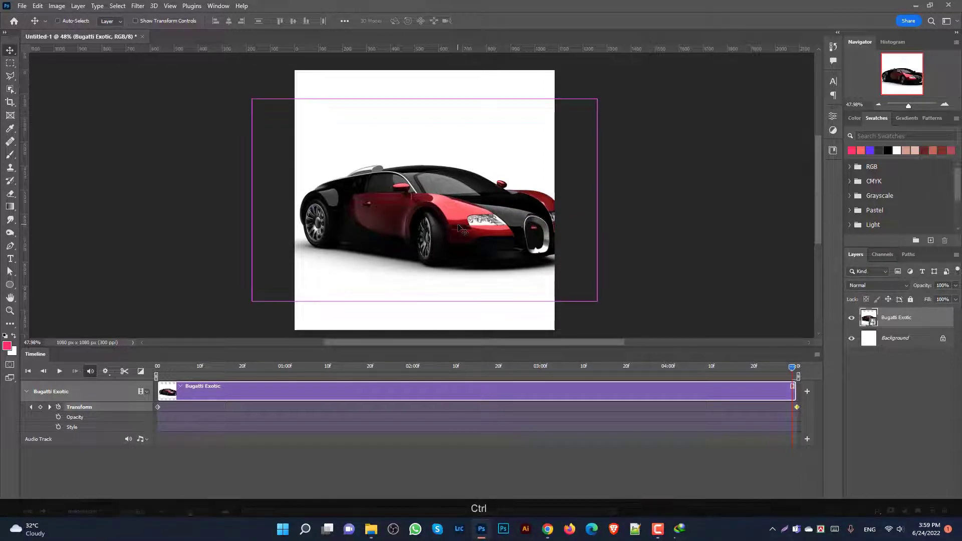
key(ctrl+t)
key(alt)
drag(598, 302, 556, 277)
drag(431, 221, 398, 193)
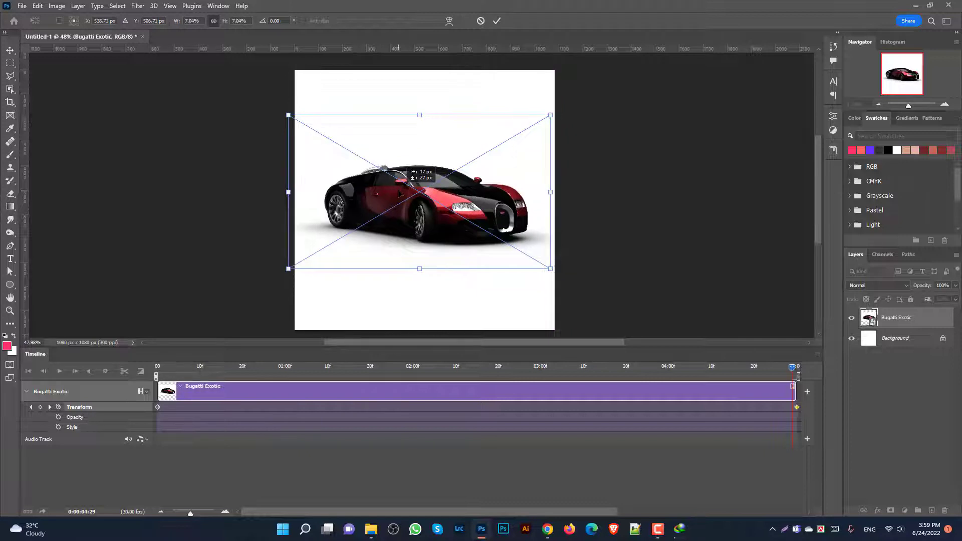
click(496, 20)
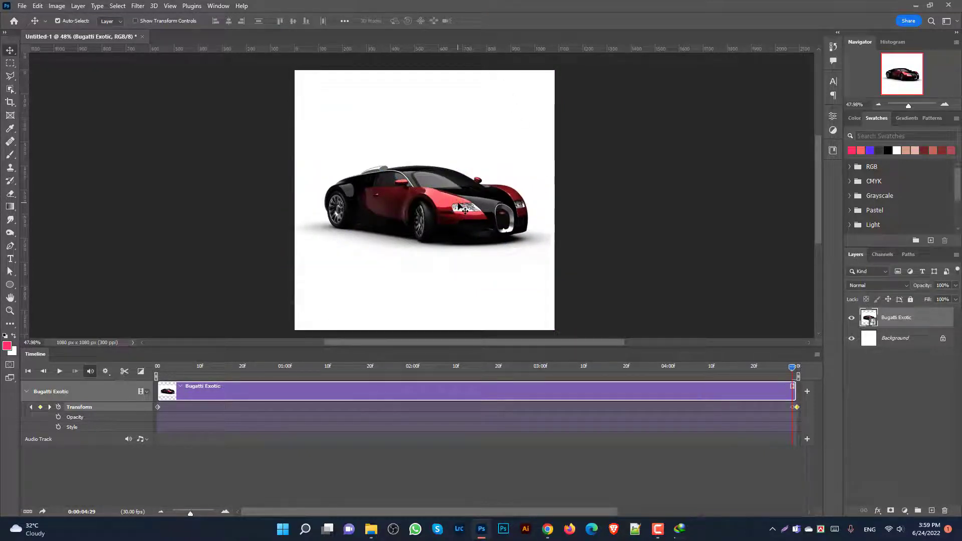
Step: Move the car about 17 px to the right and 2 px down at the clip's end and play the animation
key(ctrl+t)
drag(433, 208, 437, 210)
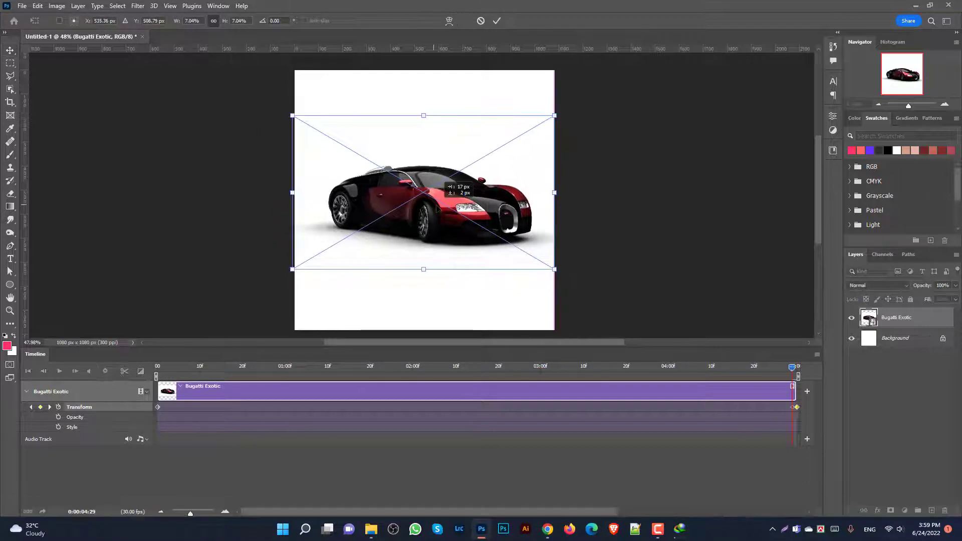
click(497, 21)
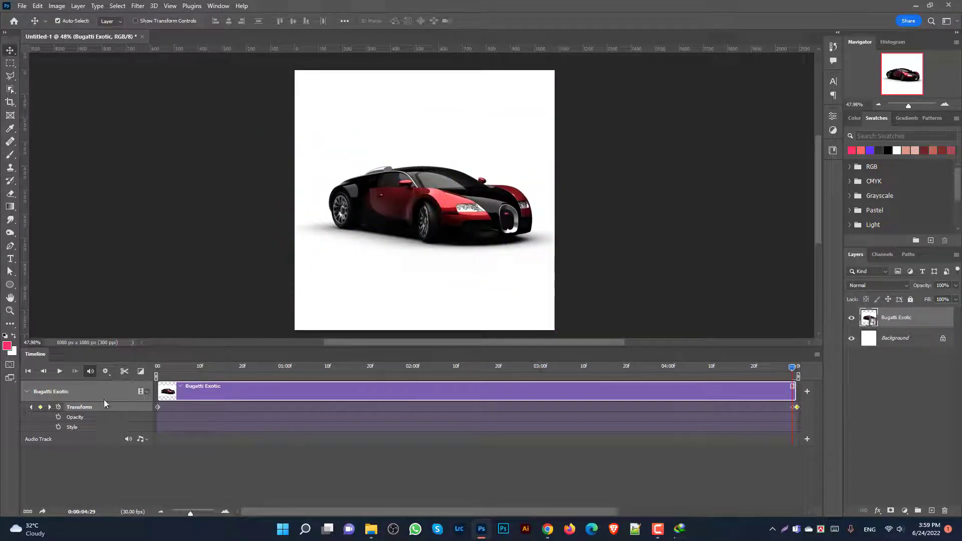
click(58, 371)
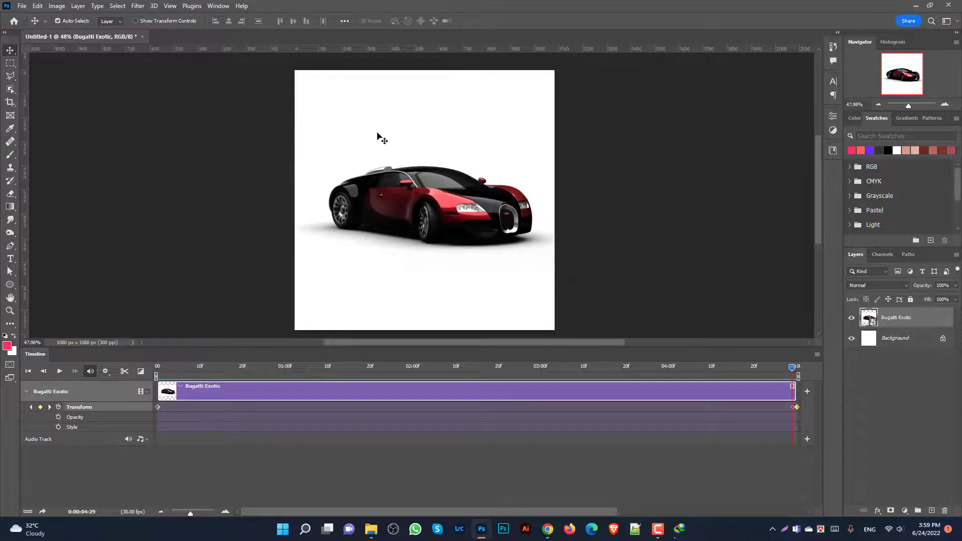
Step: Copy the name text of the Bugatti Exotic layer without renaming the layer
double_click(897, 319)
right_click(899, 319)
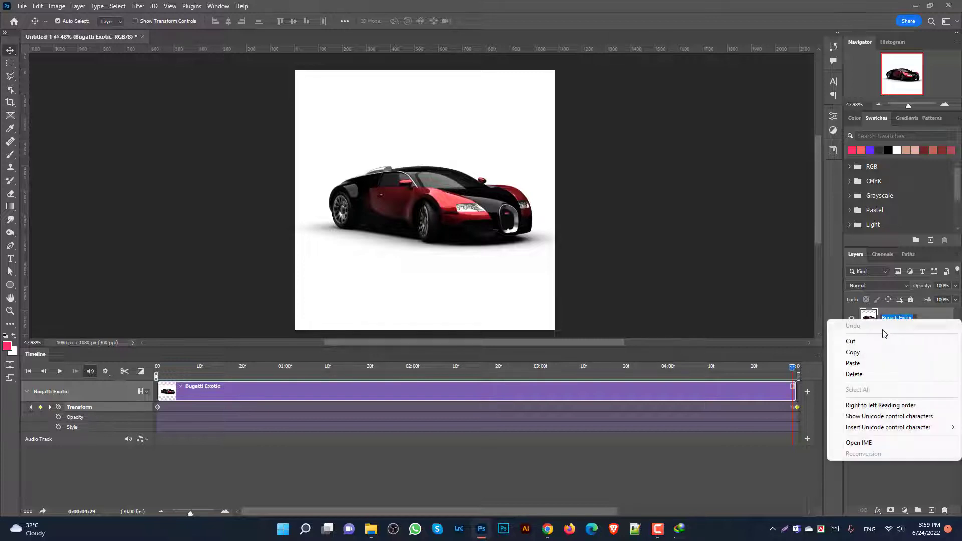
click(862, 353)
click(935, 323)
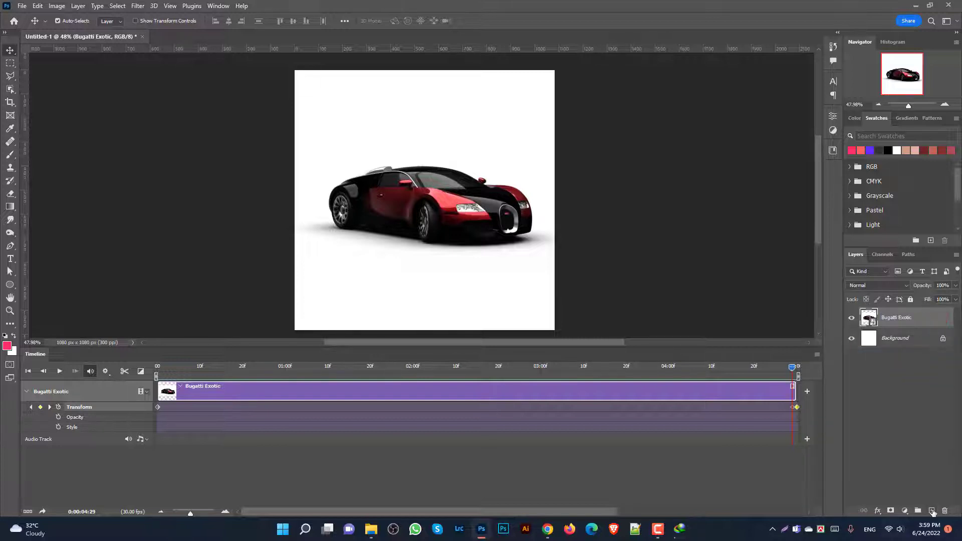
Step: Add a text layer above the car on the canvas and replace its placeholder with the copied text "Bugatti Exotic"
click(932, 510)
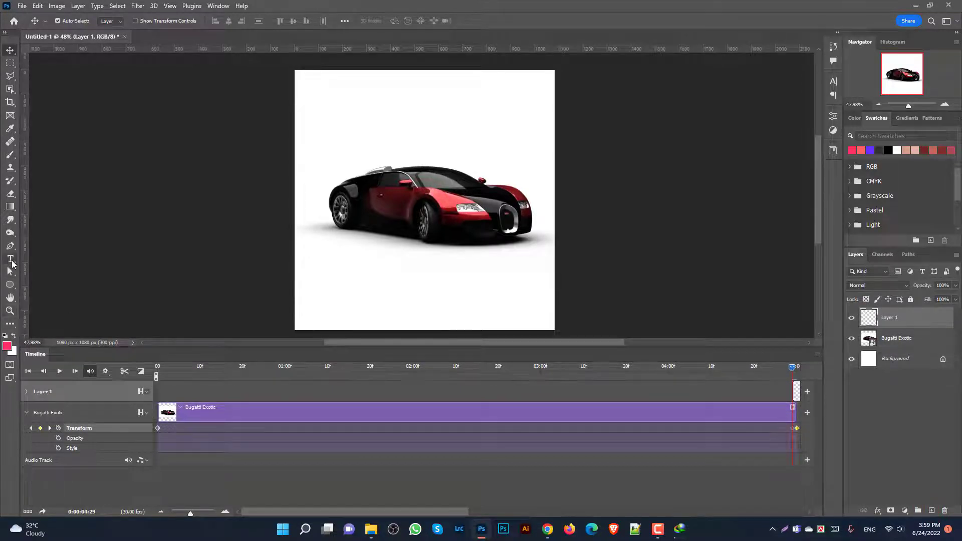
click(11, 261)
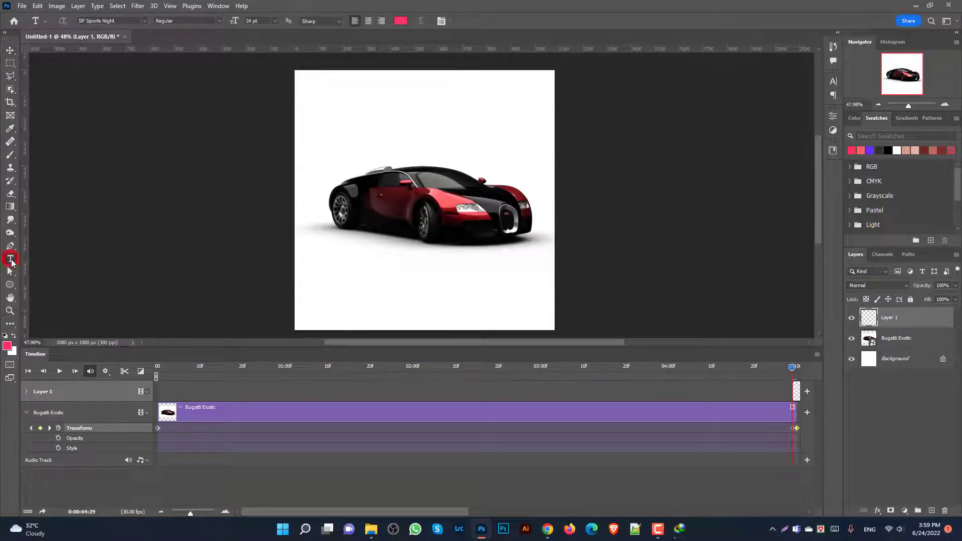
click(357, 117)
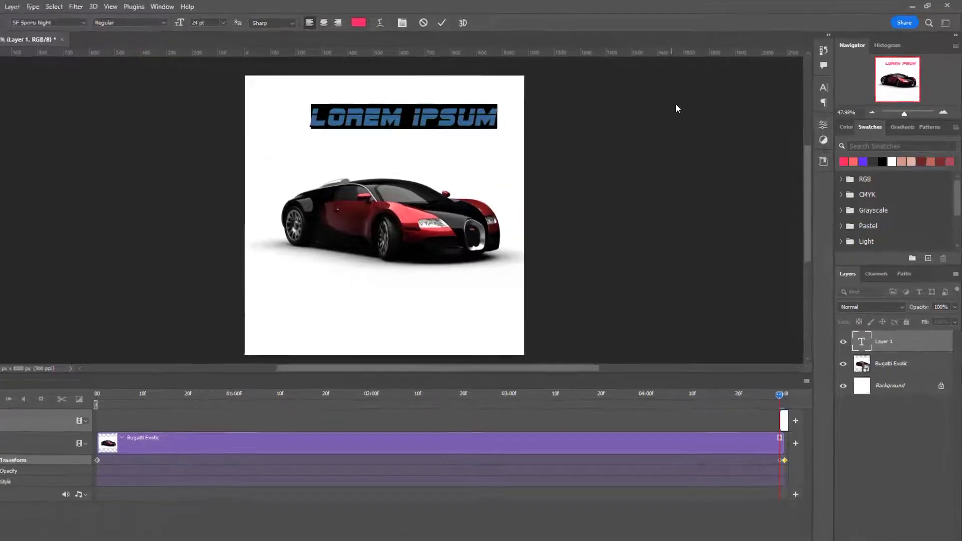
click(823, 87)
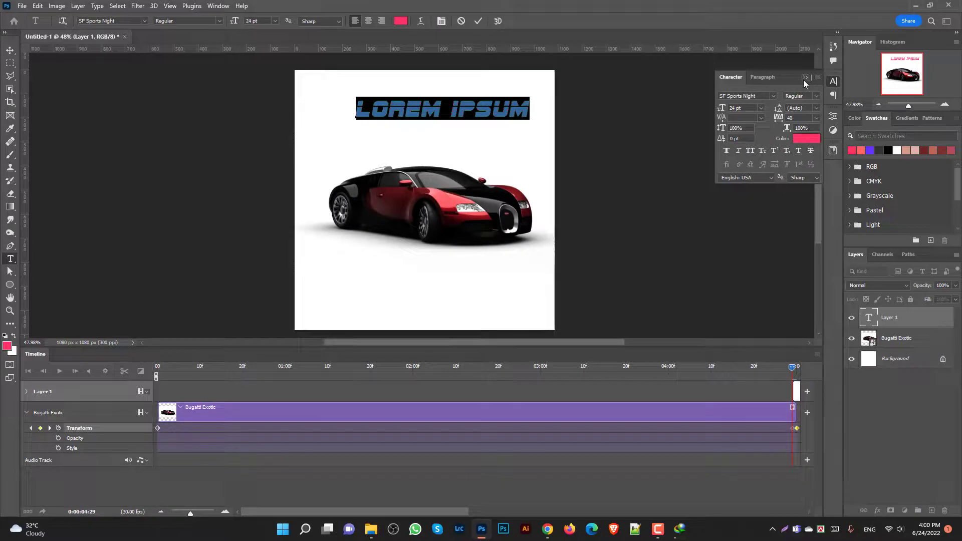
click(803, 80)
click(420, 107)
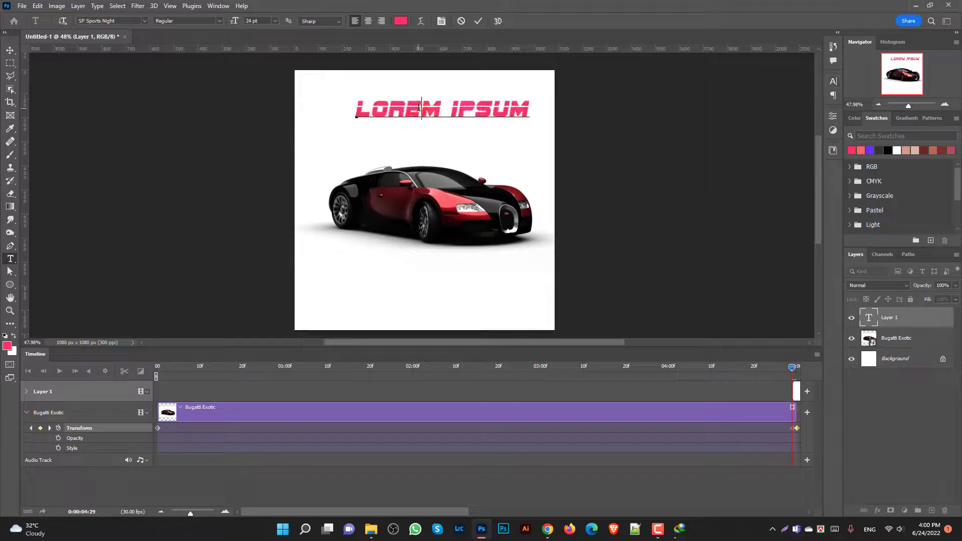
key(ctrl+a)
key(ctrl+v)
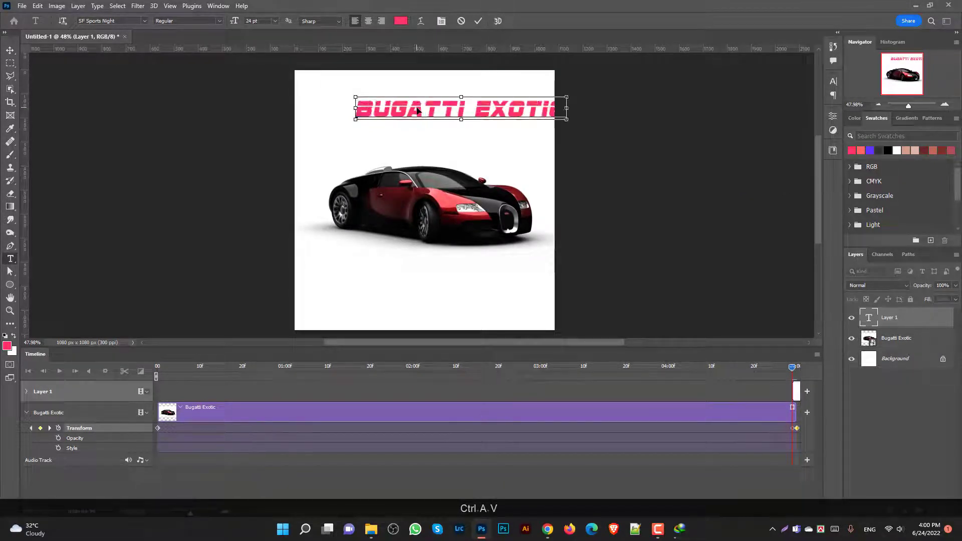
click(10, 50)
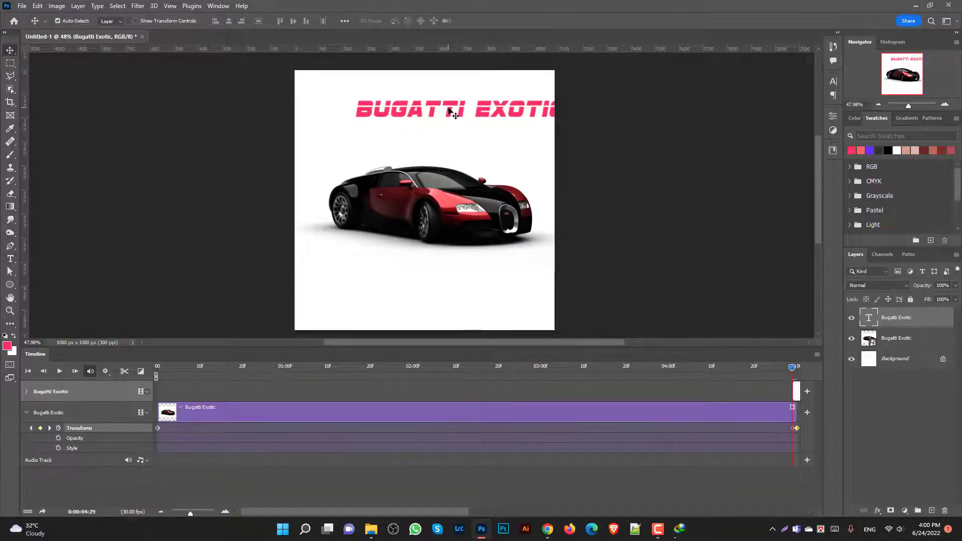
Step: Move the title fully inside the canvas above the car and centre it horizontally on the canvas
drag(450, 114, 419, 115)
key(ctrl+a)
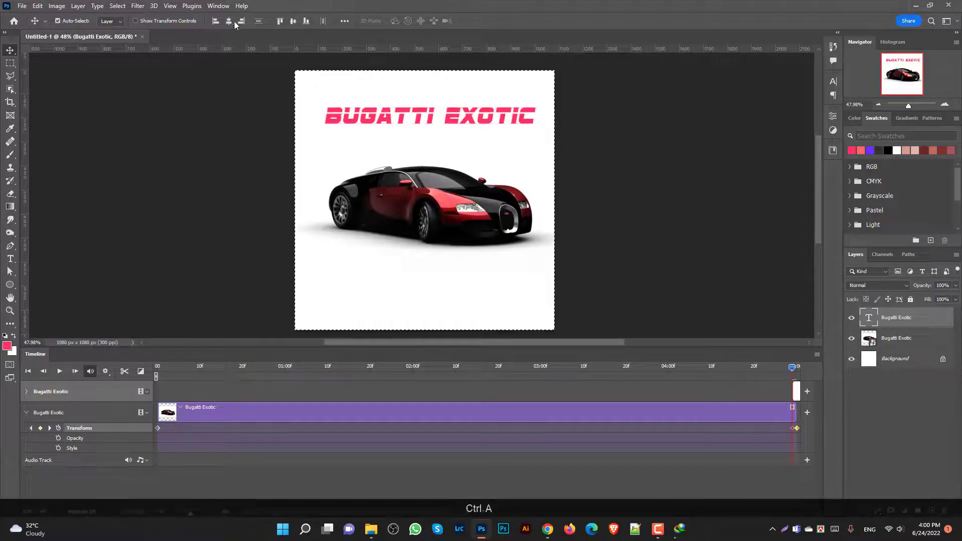
click(229, 21)
key(ctrl+d)
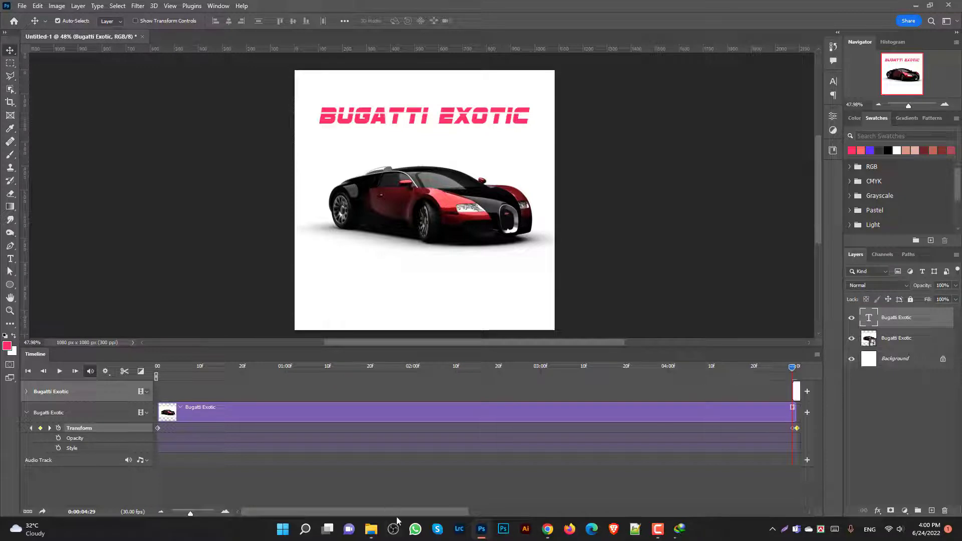
Step: Move the text clip in the timeline so that it starts at 00 together with the car clip
drag(449, 510, 497, 516)
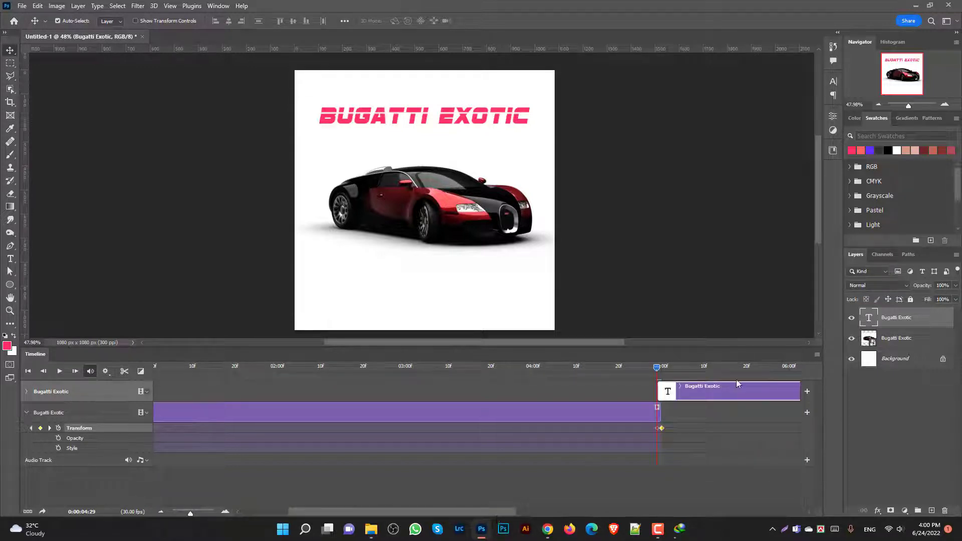
drag(757, 390, 395, 389)
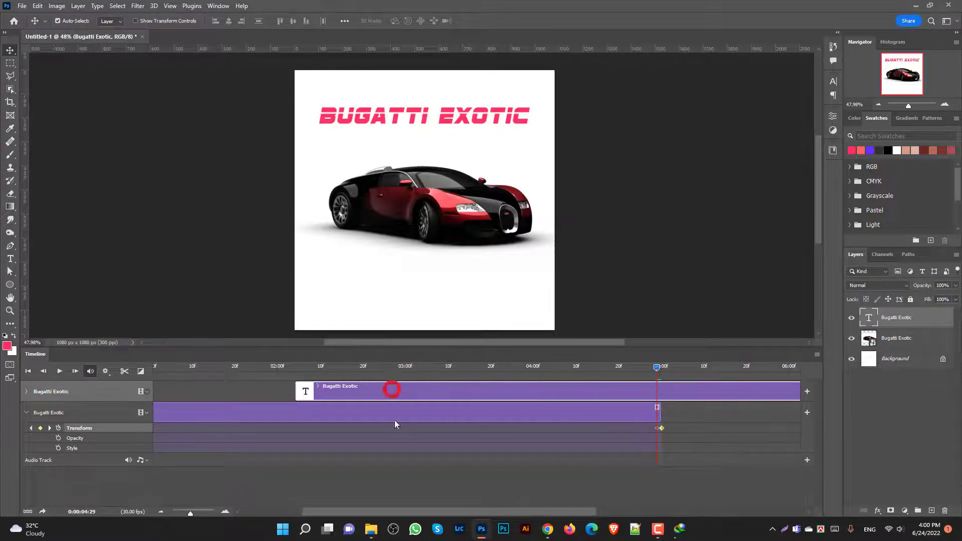
drag(374, 511, 311, 509)
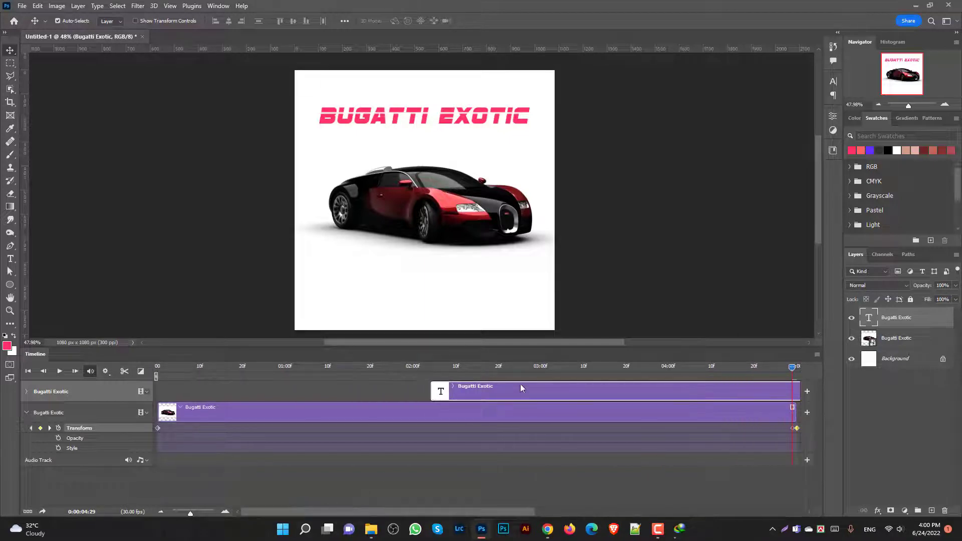
drag(509, 394, 237, 395)
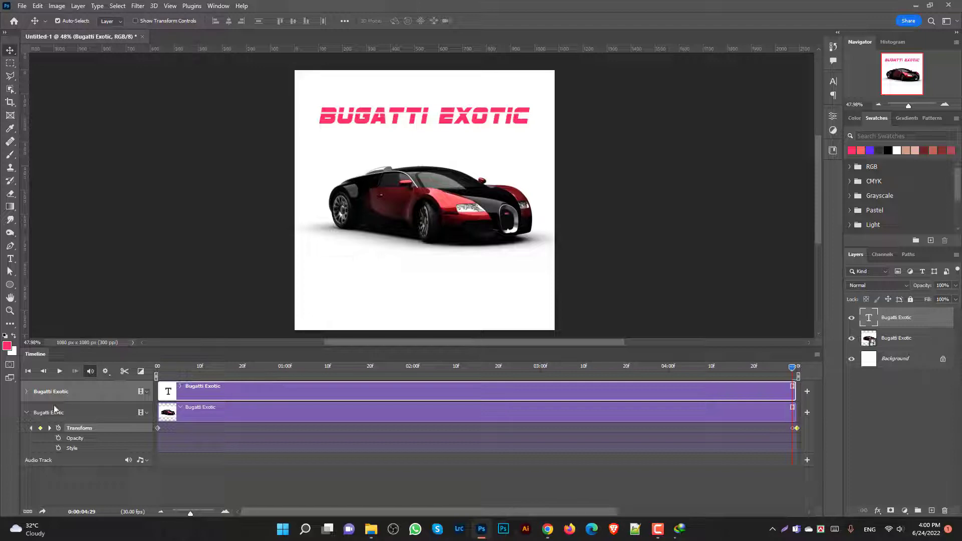
Step: Expand the text clip's keyframe tracks, add a Transform keyframe at 0:00:00:00, and move the title off the canvas's left side
click(27, 392)
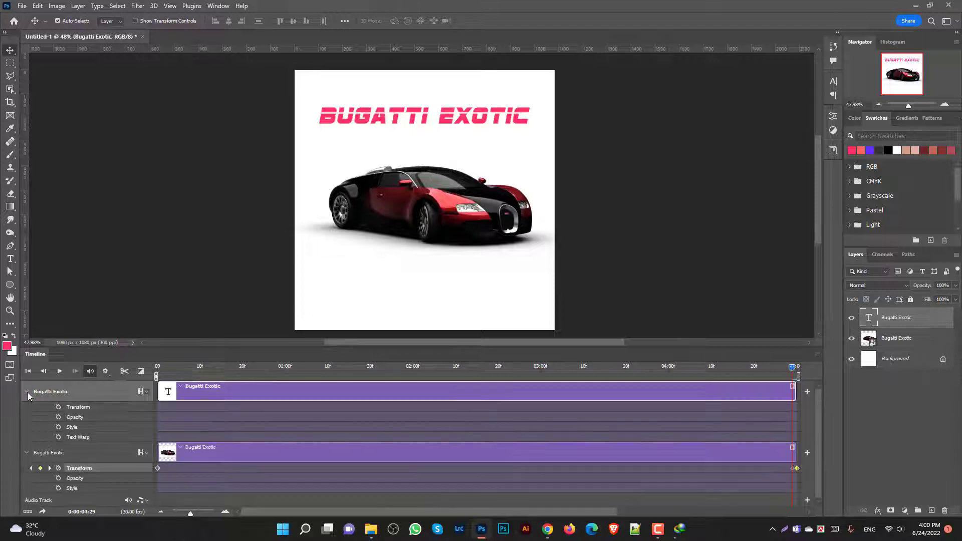
key(space)
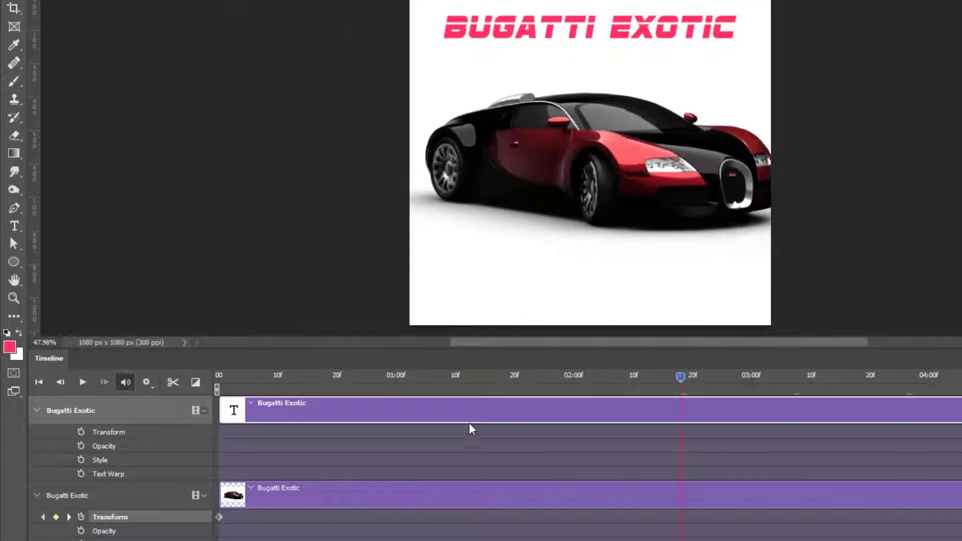
drag(469, 423, 173, 400)
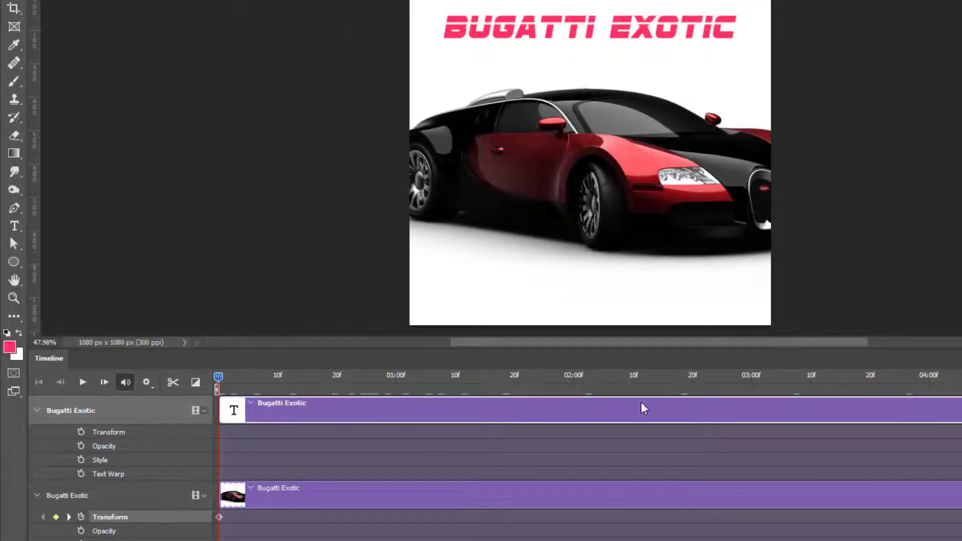
click(81, 433)
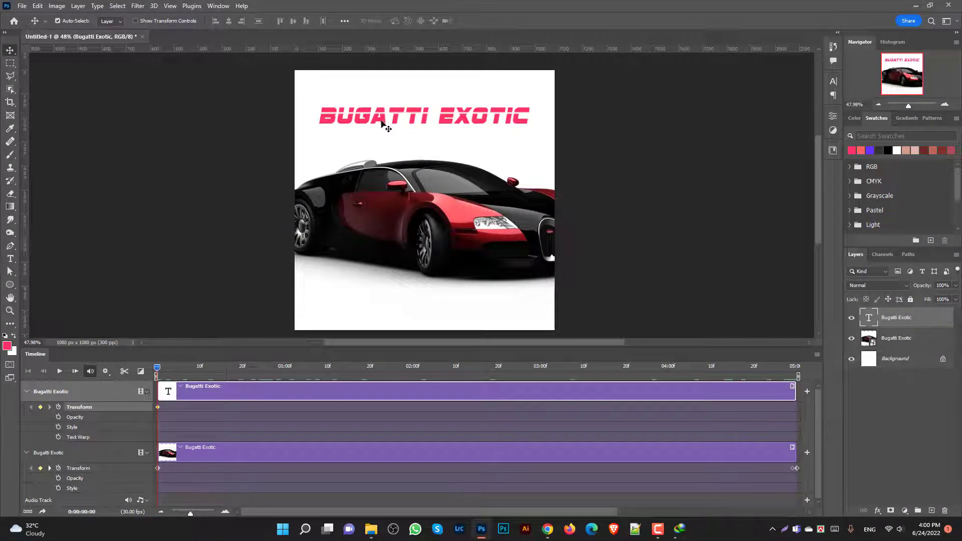
drag(381, 123, 137, 138)
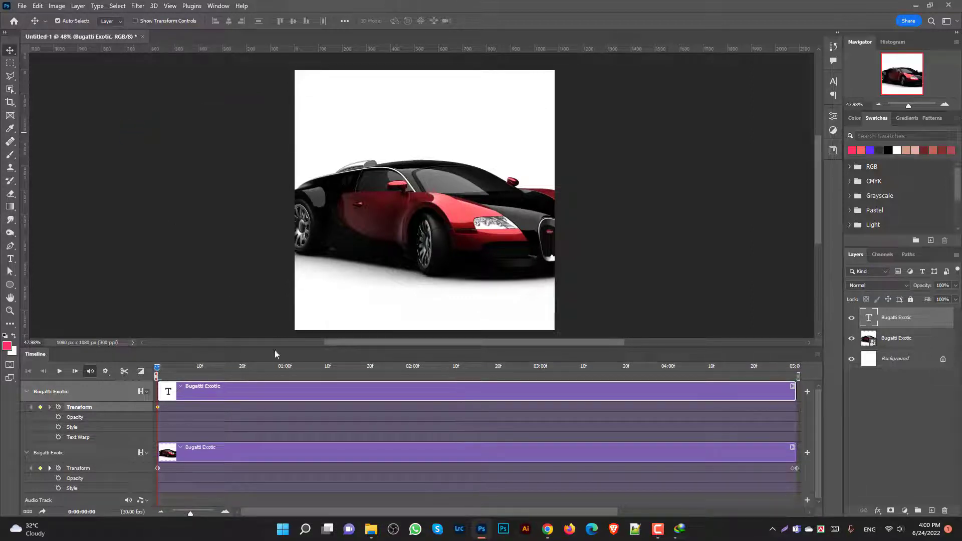
Step: At 0:00:02:00, centre the title horizontally on the canvas, clear the selection, and play the animation from the start
drag(171, 374, 413, 408)
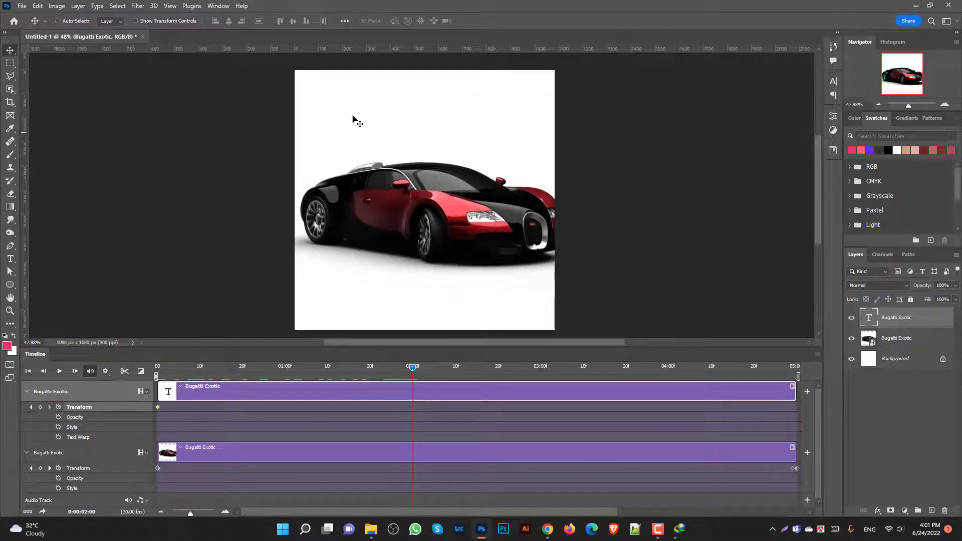
key(ctrl)
key(ctrl+a)
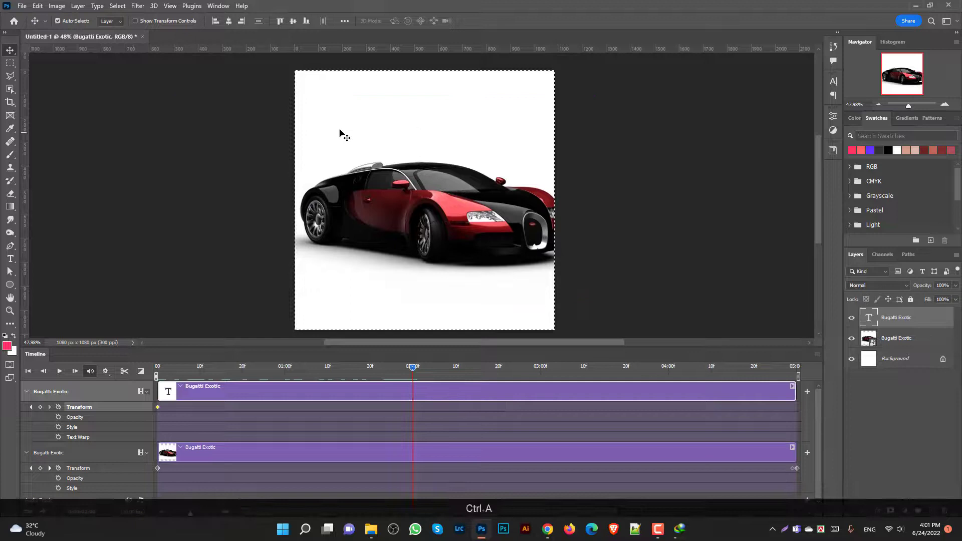
click(228, 21)
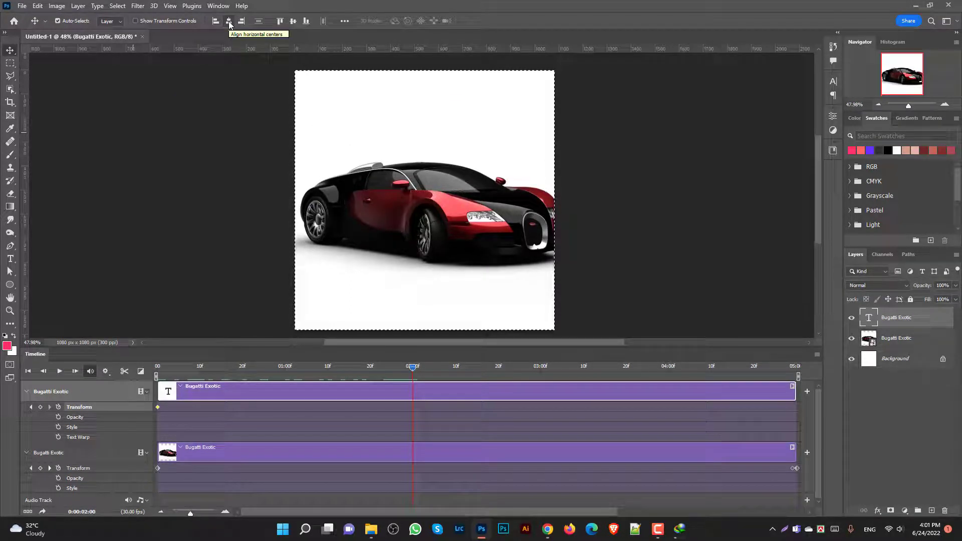
click(228, 21)
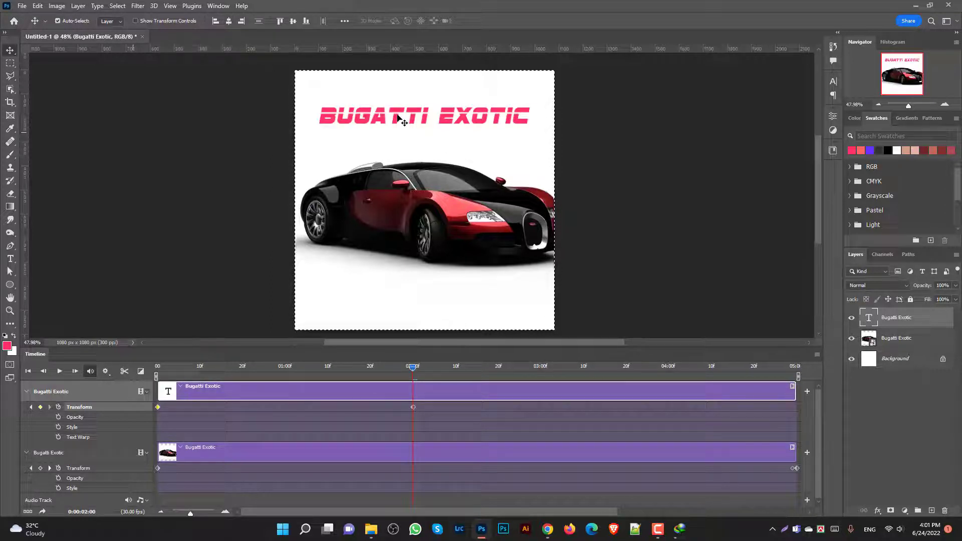
key(ctrl)
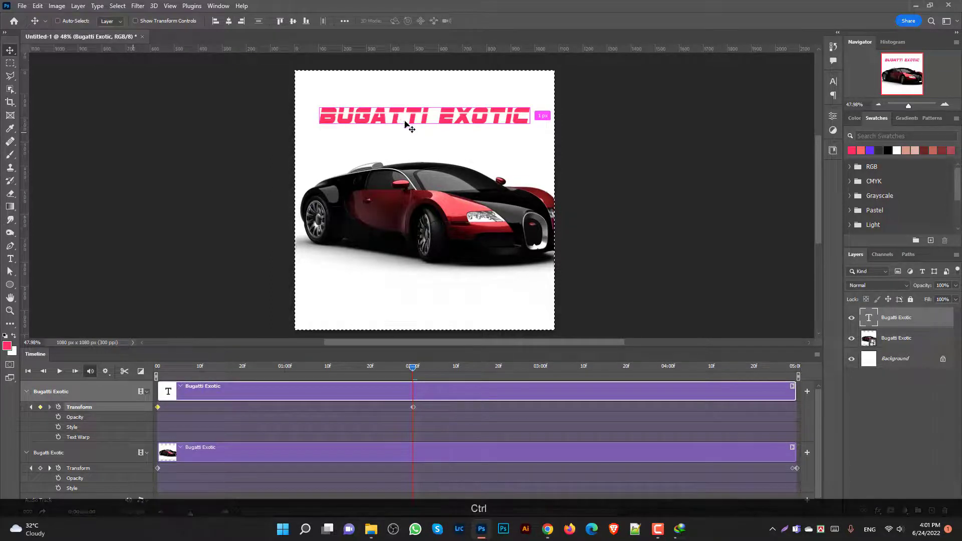
key(ctrl+d)
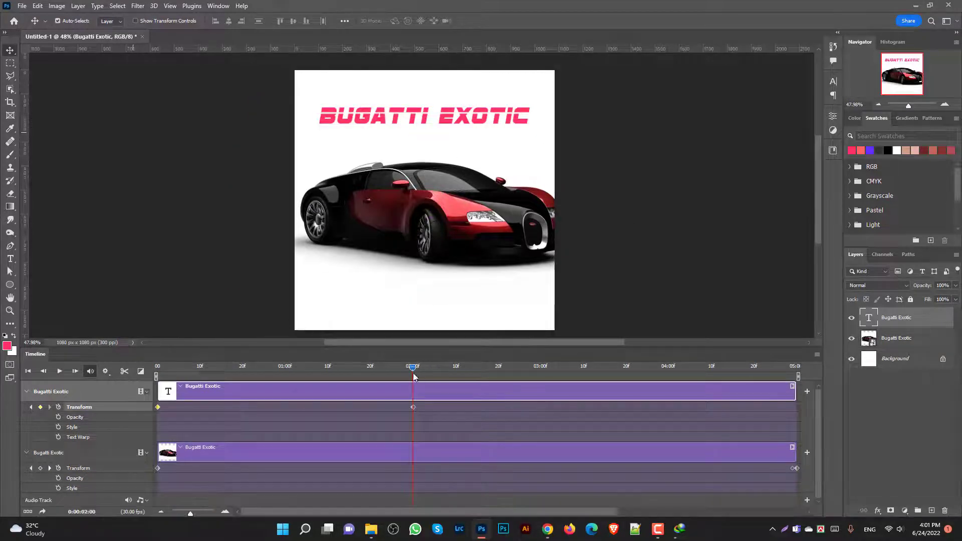
drag(416, 370, 124, 362)
click(59, 372)
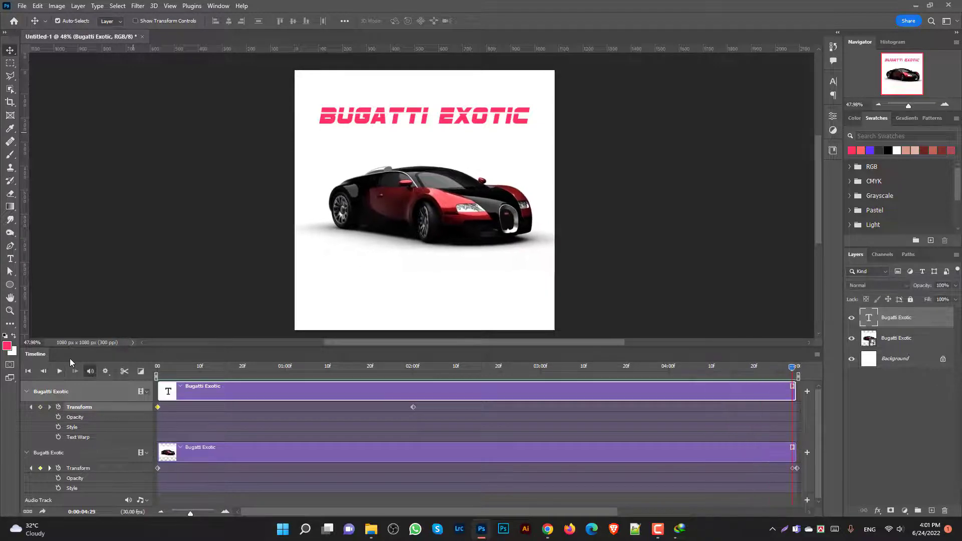
Step: Open Save for Web (Legacy), zoom the preview out to 50%, and choose GIF as the format
click(23, 6)
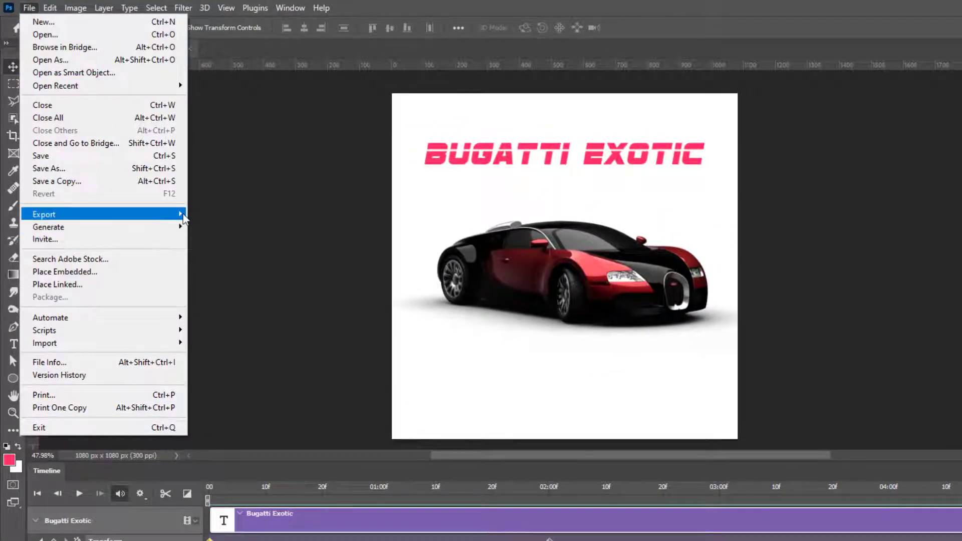
mouse_move(170, 214)
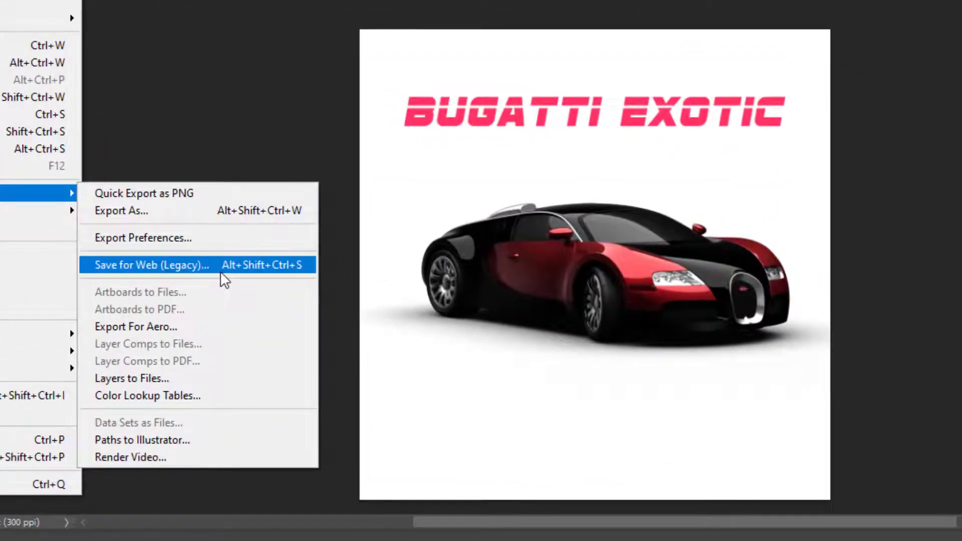
click(220, 267)
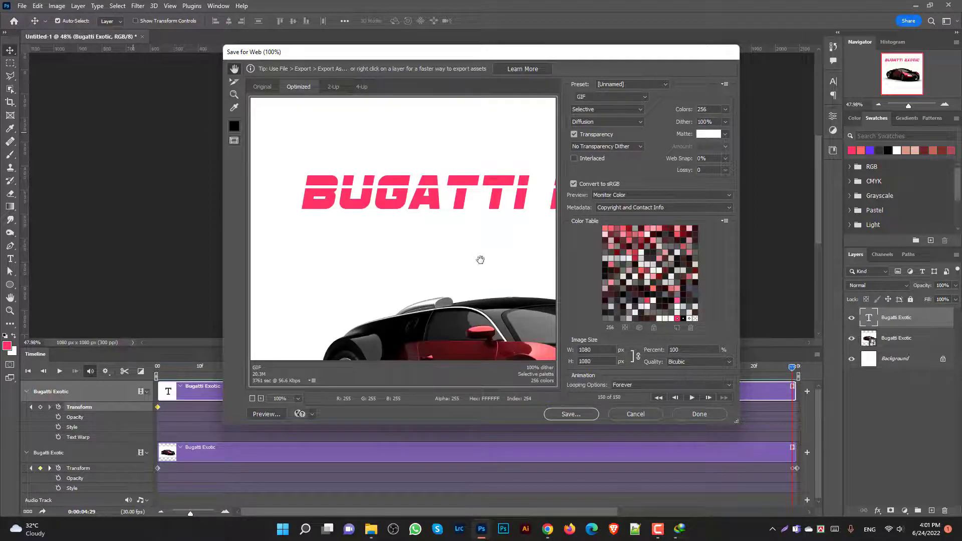
click(252, 398)
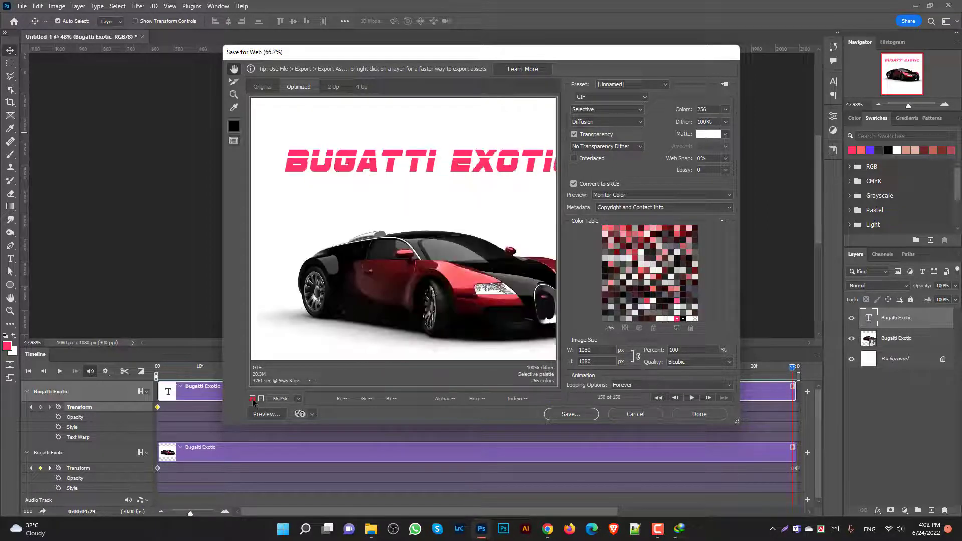
click(252, 399)
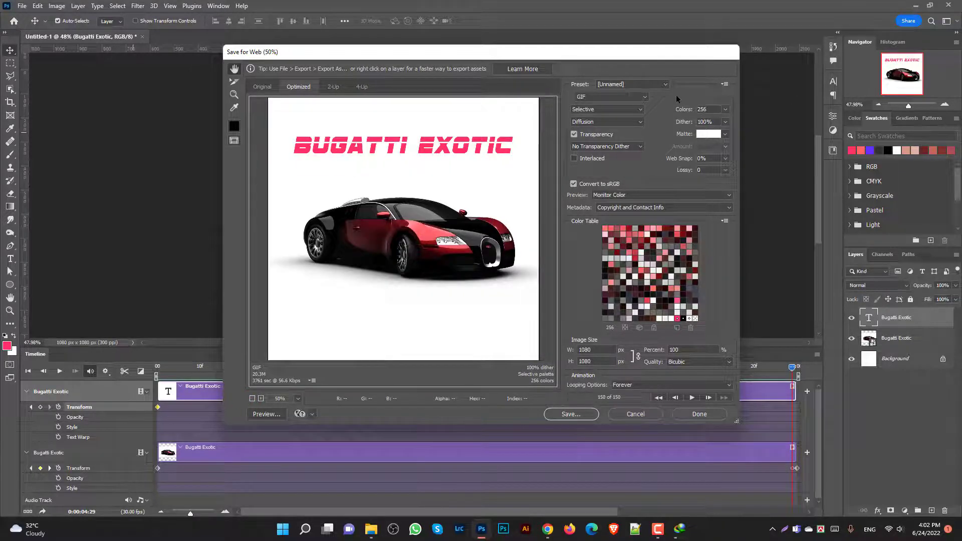
click(644, 96)
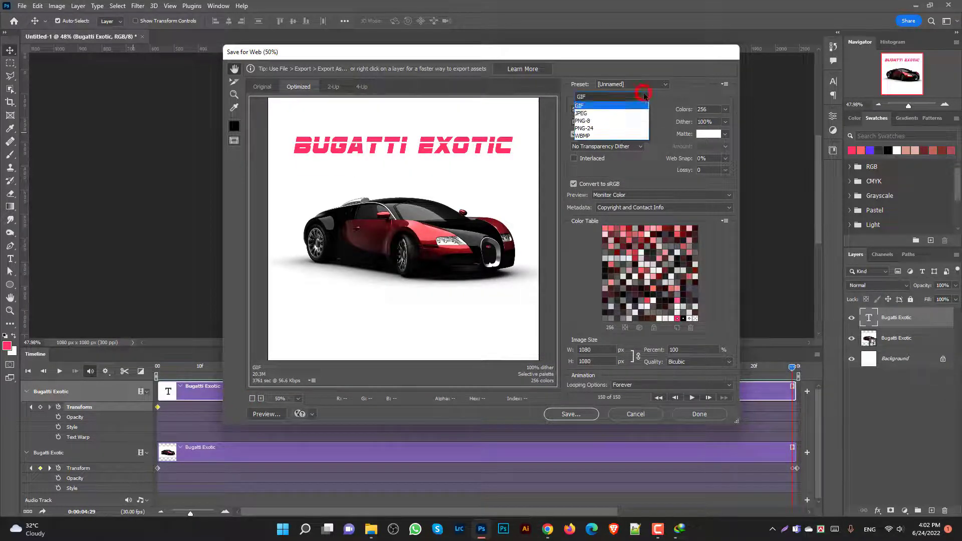
click(609, 105)
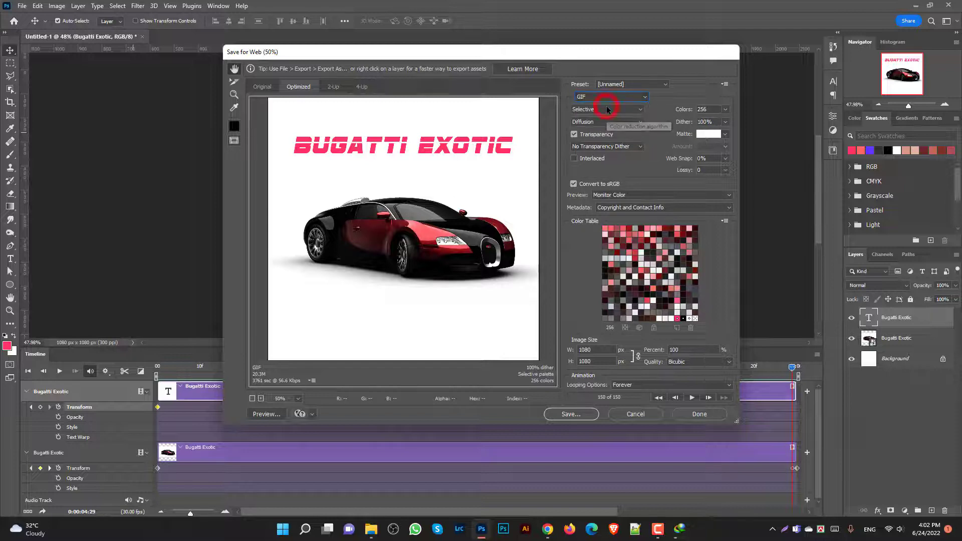
Step: Set the GIF's looping option to Forever and play the animation preview
click(729, 385)
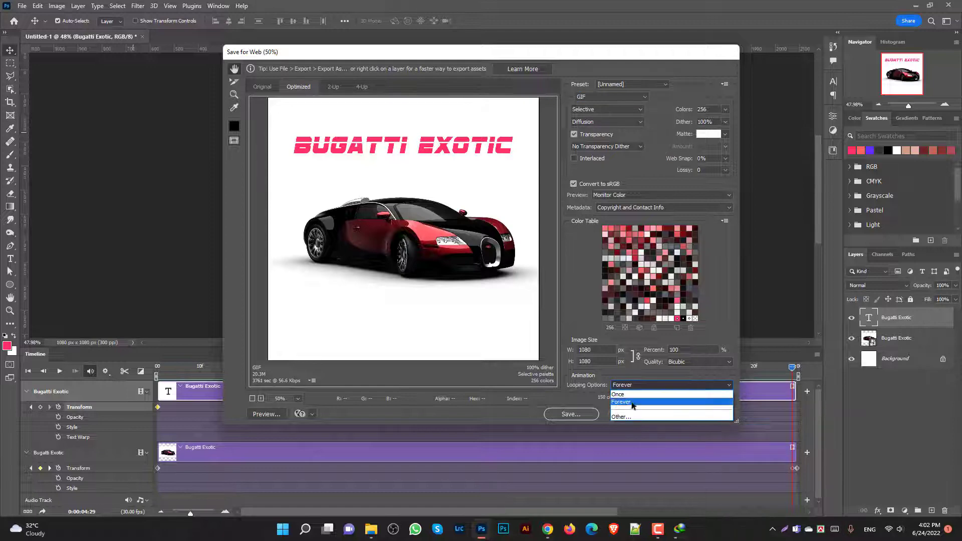
click(632, 403)
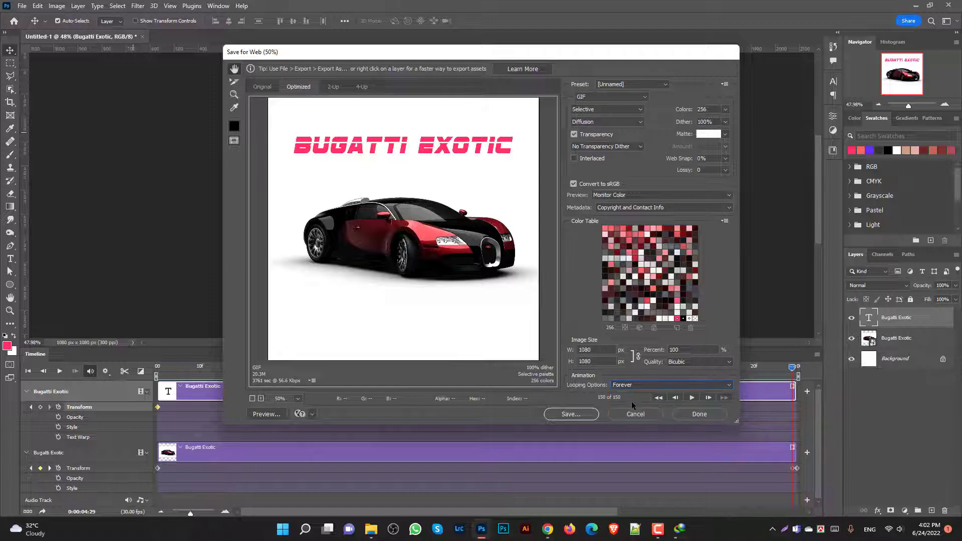
click(691, 397)
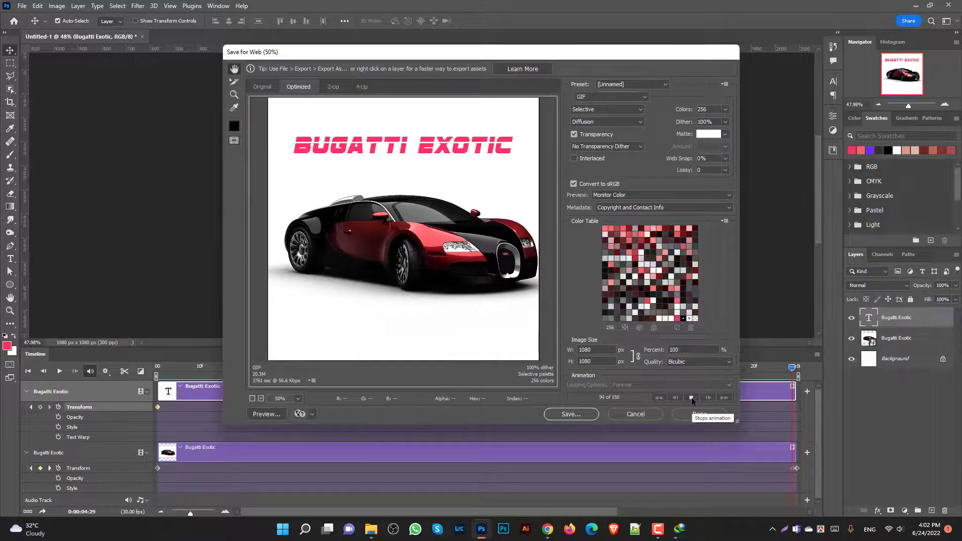
Step: Save the optimized GIF as Untitled-1.gif in a new Desktop folder named car
click(572, 413)
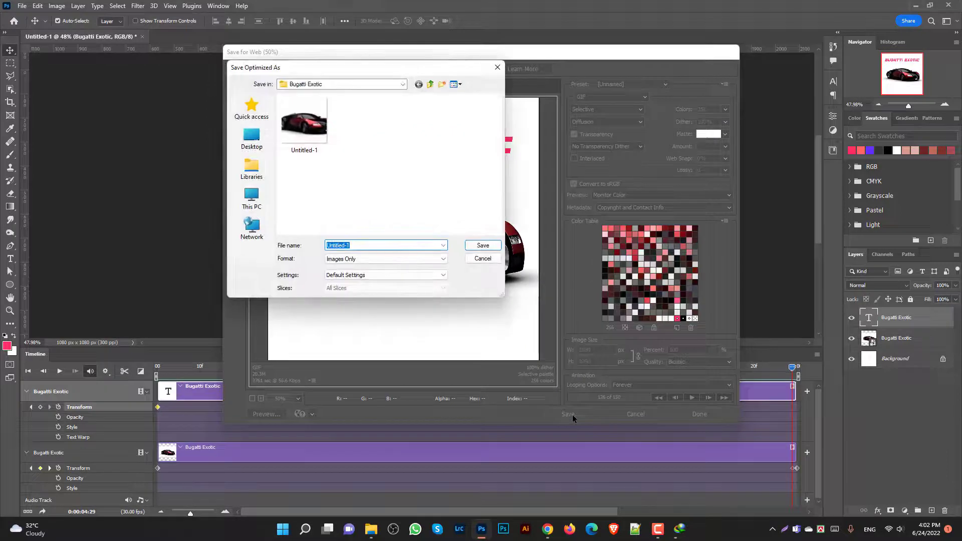
click(251, 140)
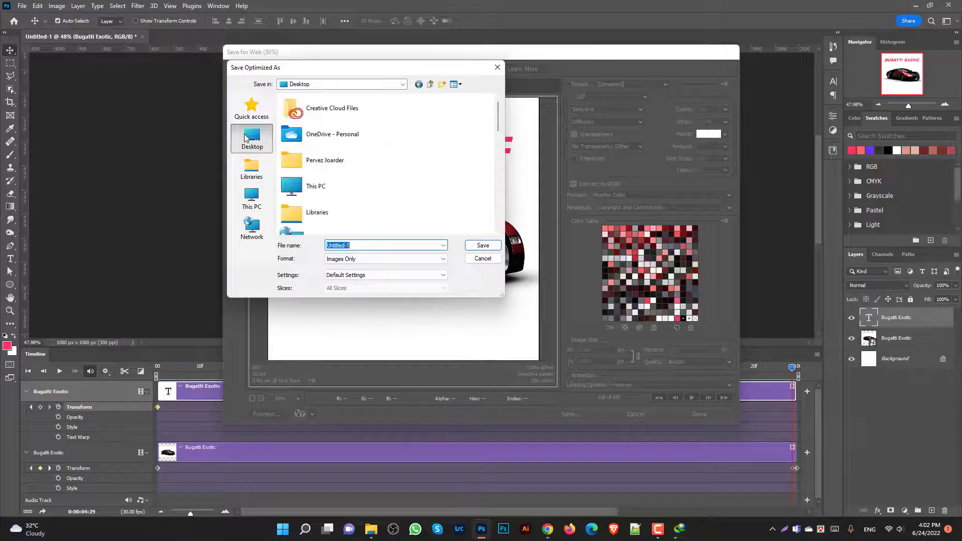
click(444, 85)
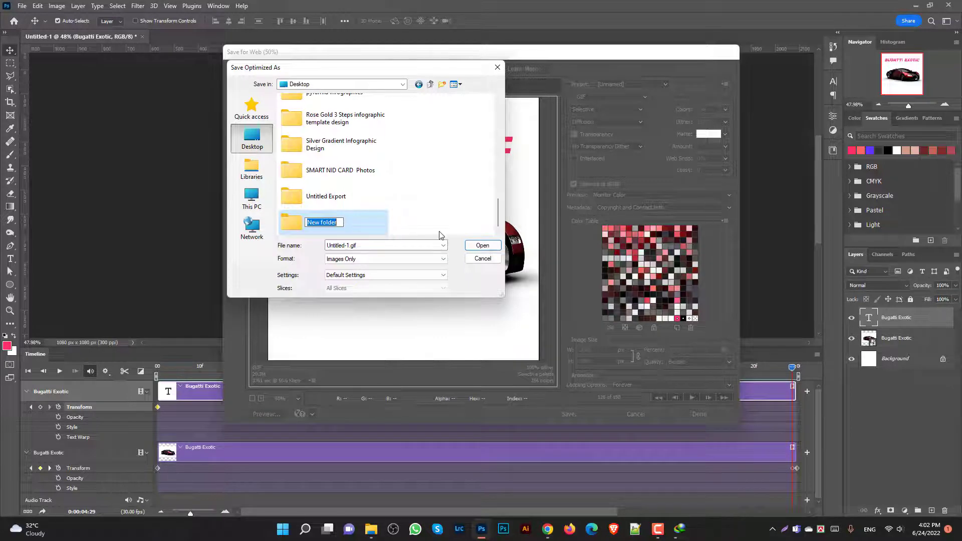
text(car)
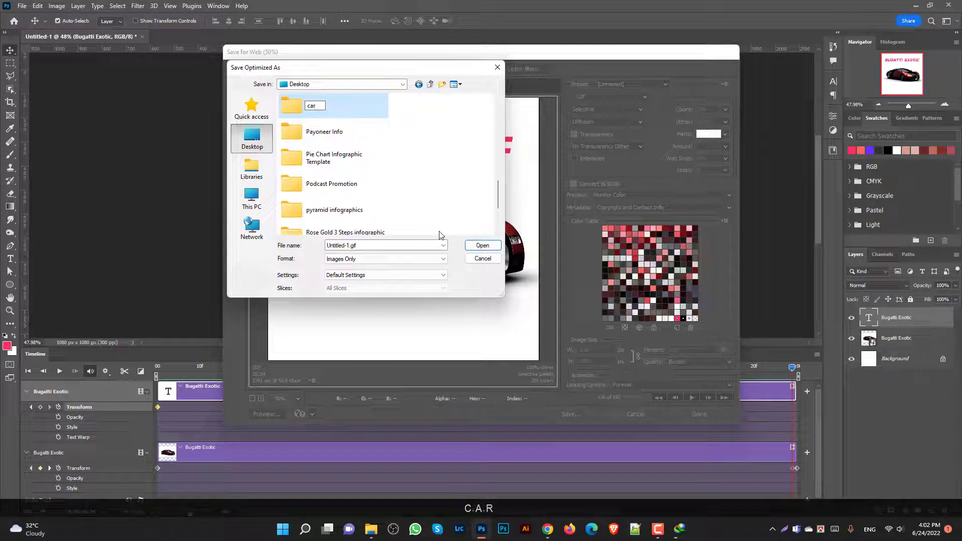
key(Return)
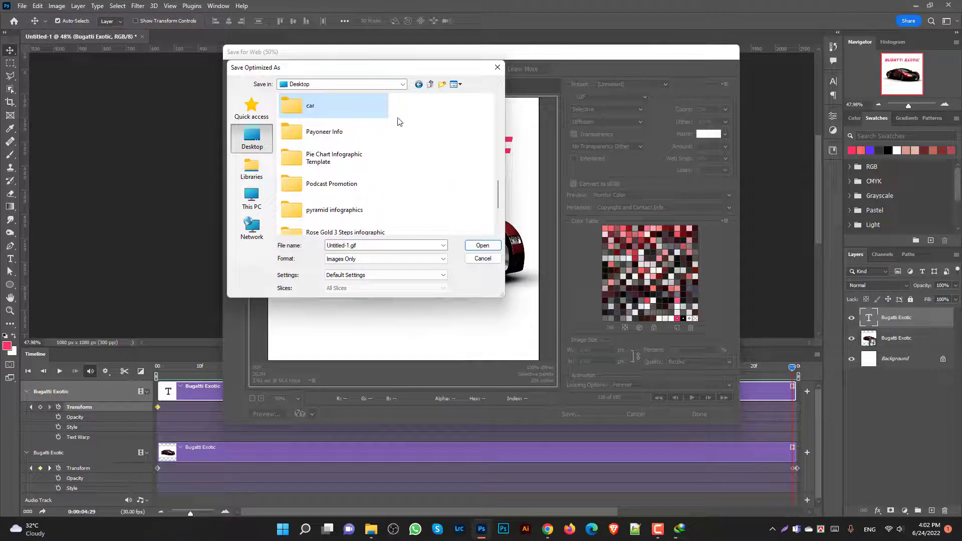
double_click(319, 110)
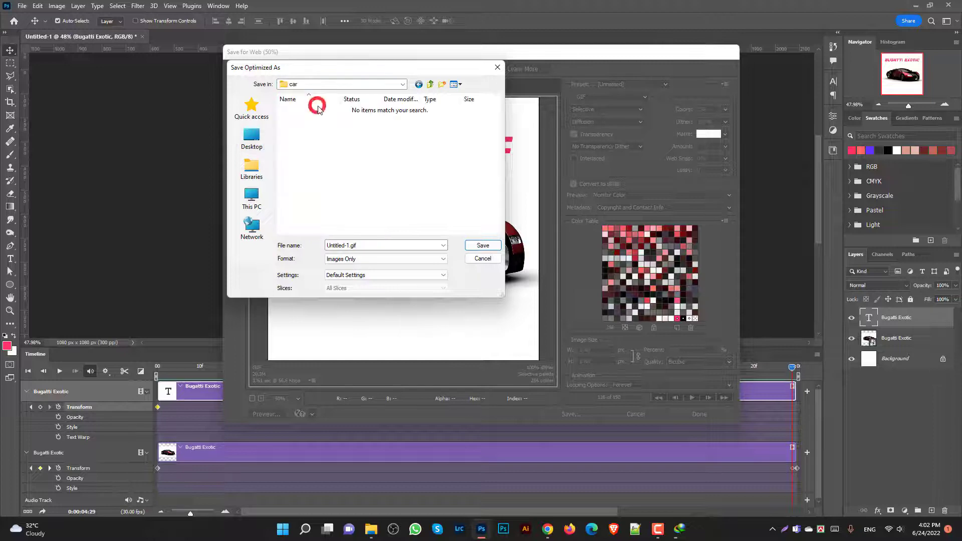
click(482, 246)
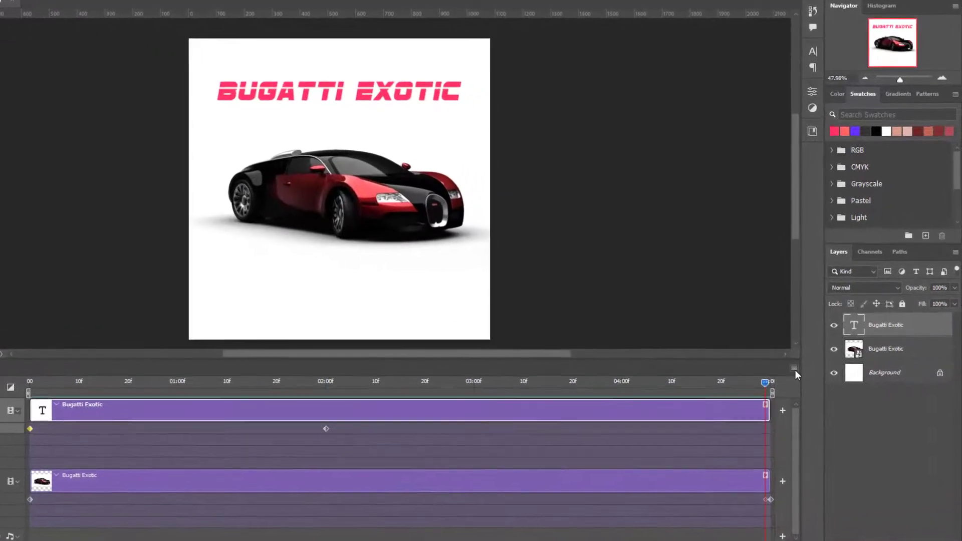
Step: Open the timeline's Render Video settings and name the MP4 output Bugatti Exotic
click(817, 355)
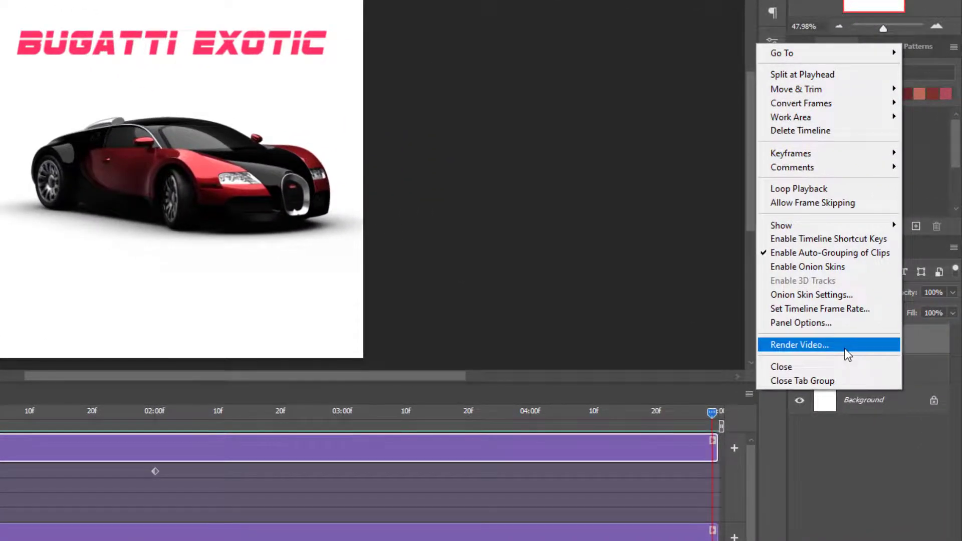
click(822, 345)
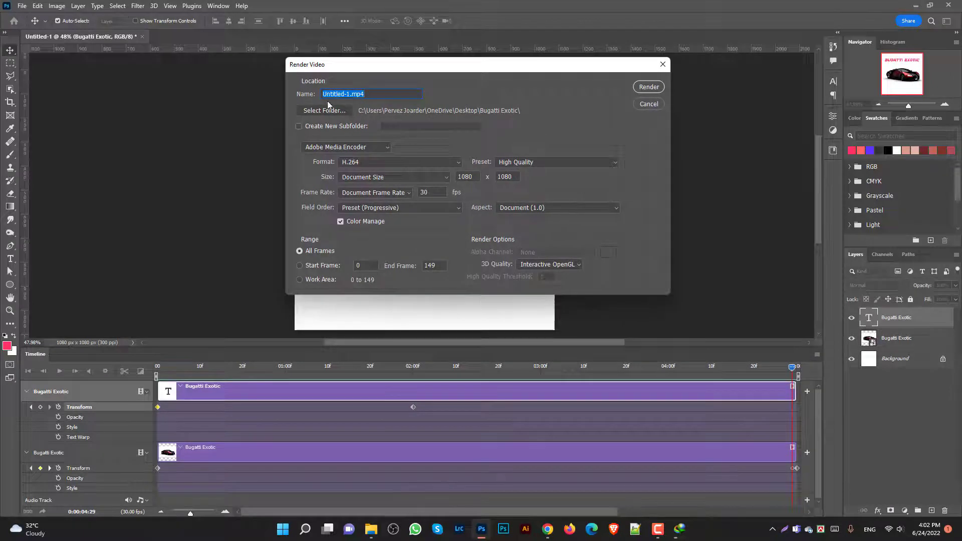
click(344, 95)
drag(349, 93, 298, 92)
text(Bugatti Exotic)
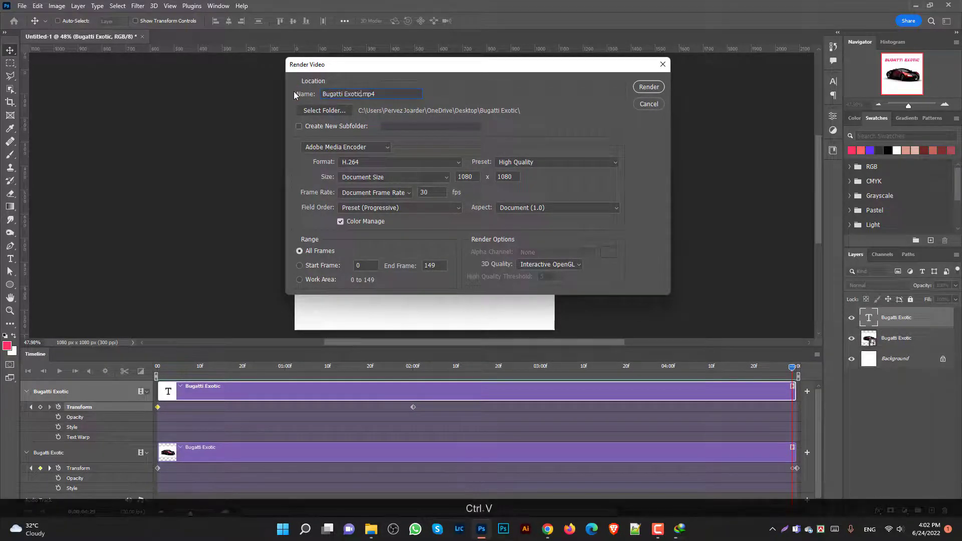
Step: Set the render location to the Desktop's car folder and render the video
click(334, 111)
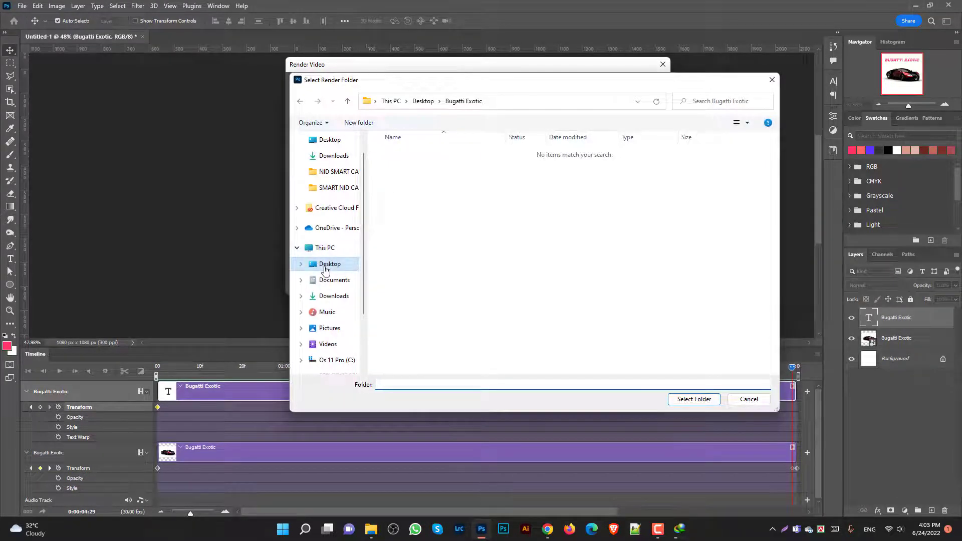
click(337, 264)
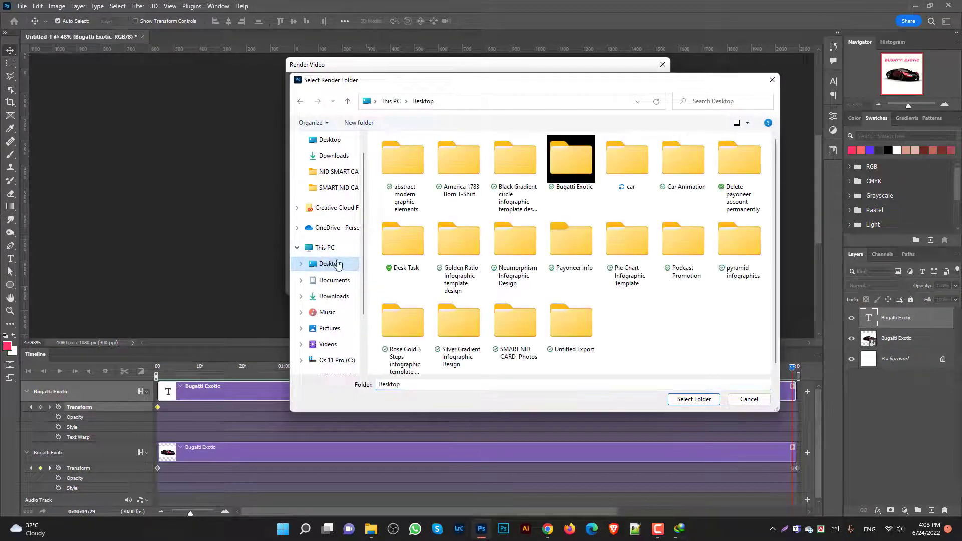
double_click(627, 165)
click(694, 399)
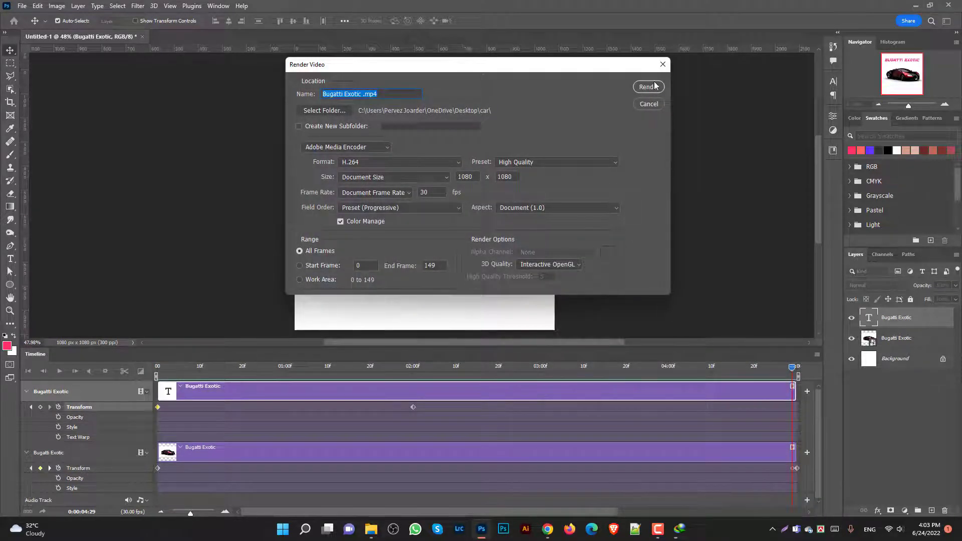
click(648, 87)
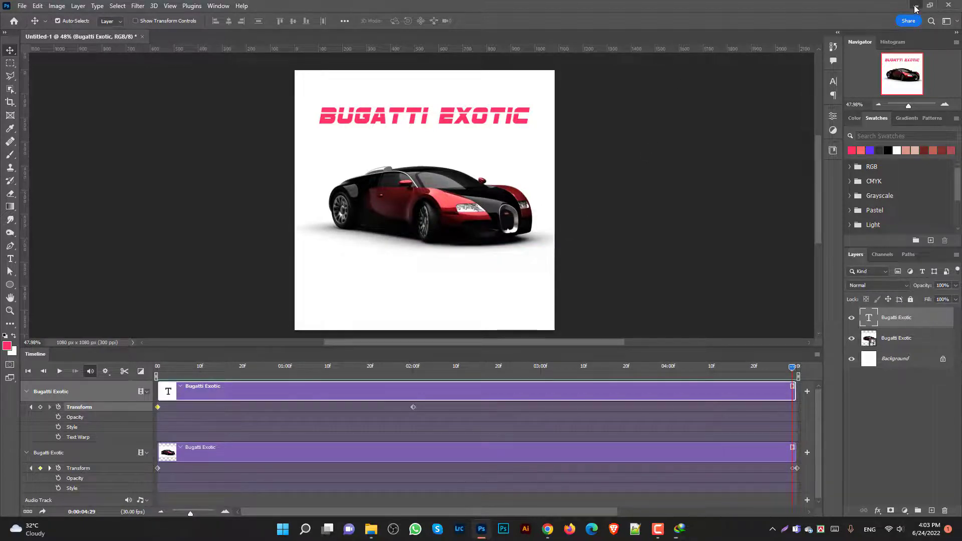
Step: Minimize Photoshop, open the car folder on the desktop, and view the exported Untitled-1 GIF before closing it
click(915, 6)
double_click(16, 74)
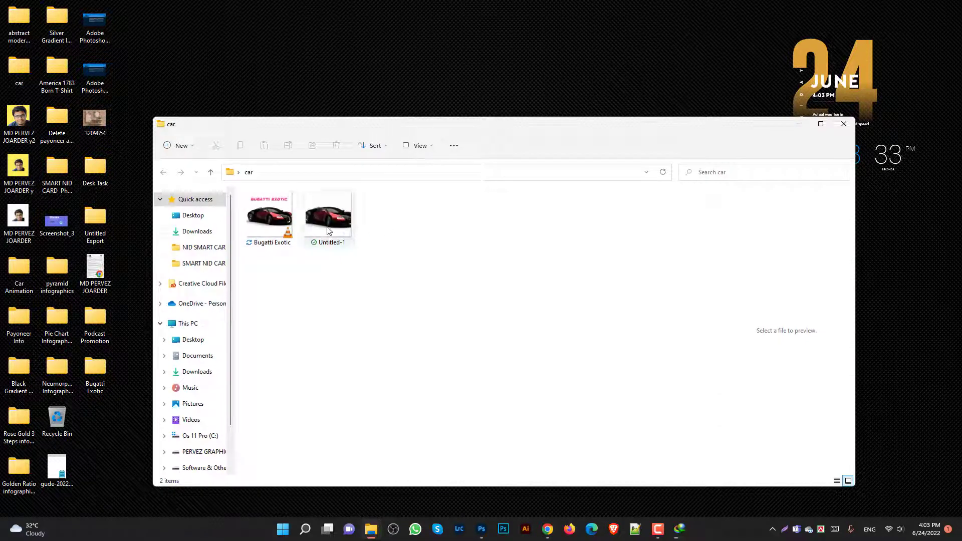
double_click(341, 233)
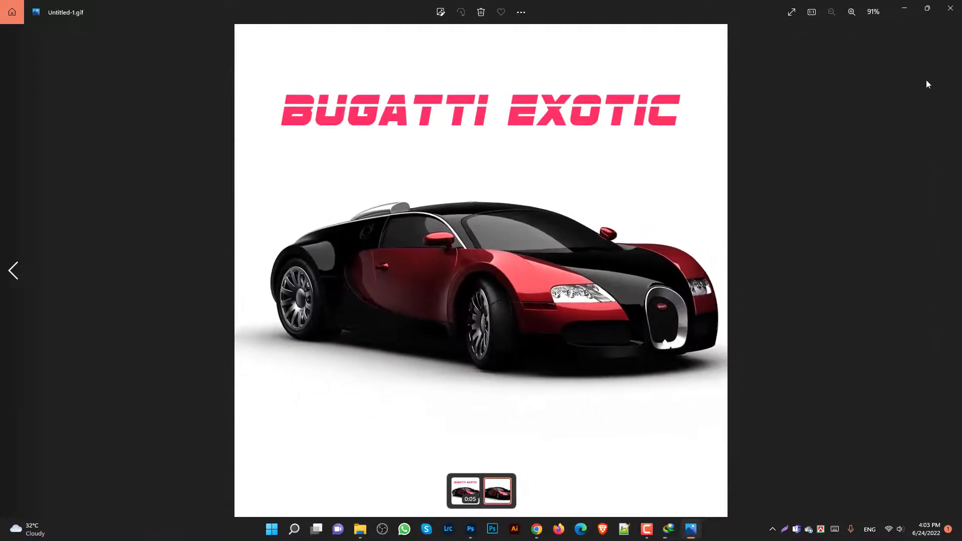
click(951, 16)
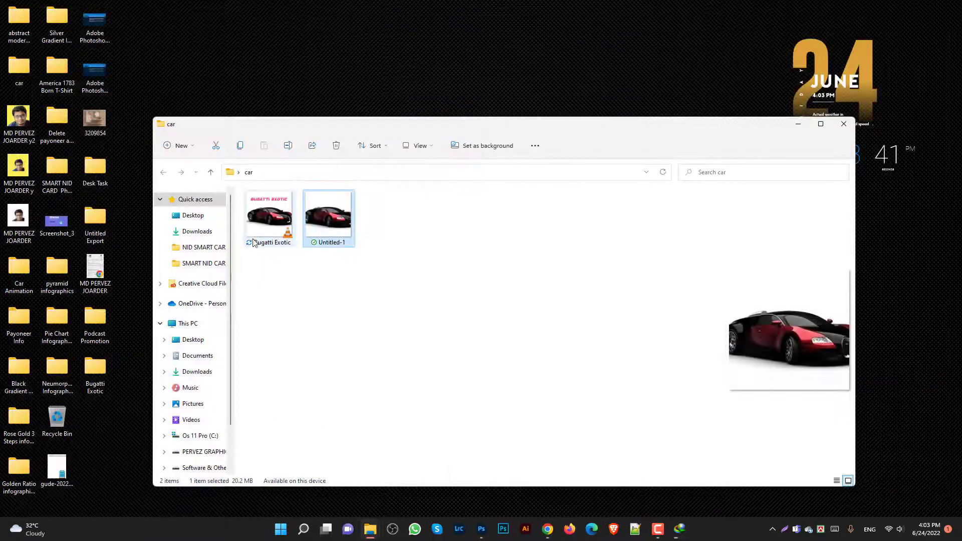
Step: Play the rendered Bugatti Exotic video from the car folder, then close the player
double_click(260, 221)
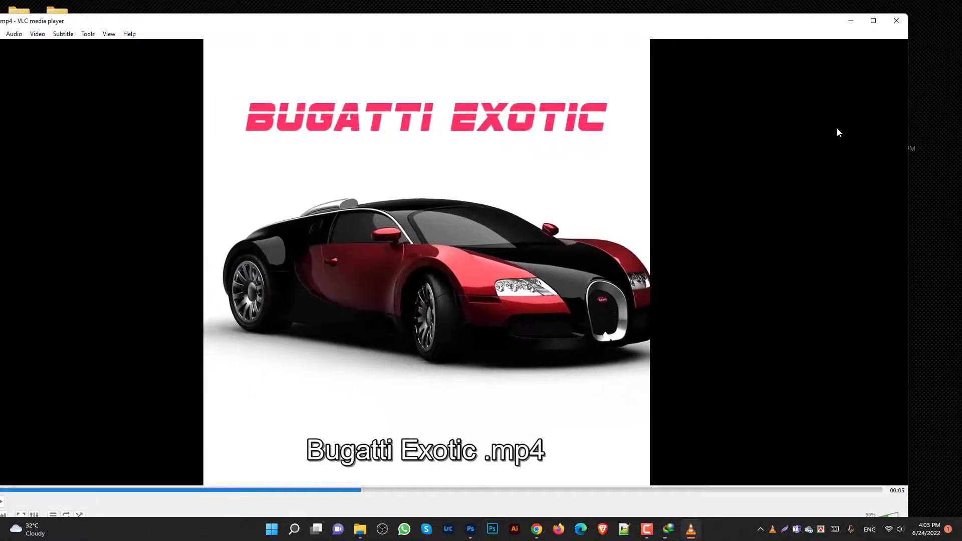
click(894, 22)
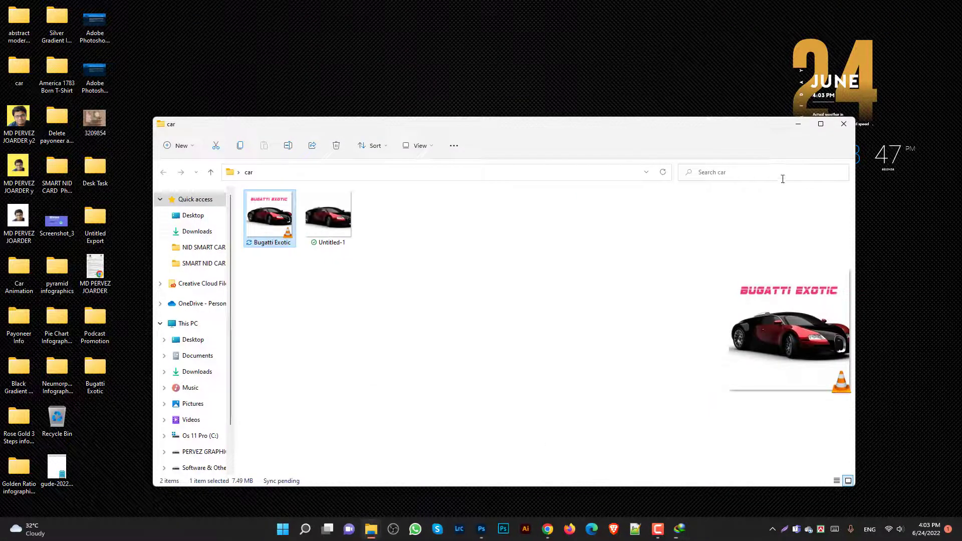